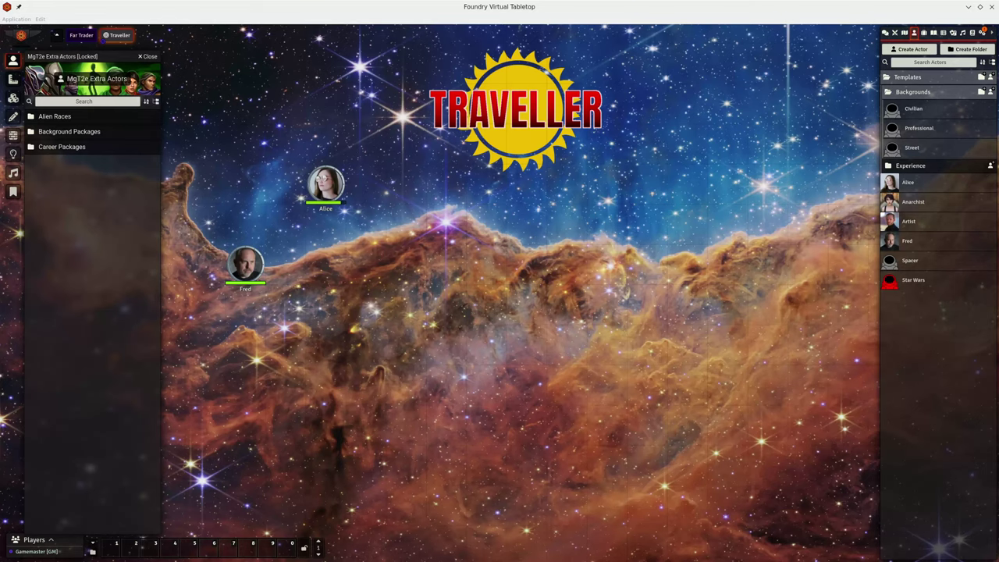
# Open the Star Wars actor's sheet and enlarge it so the whole skill list fits
pyautogui.click(406, 366)
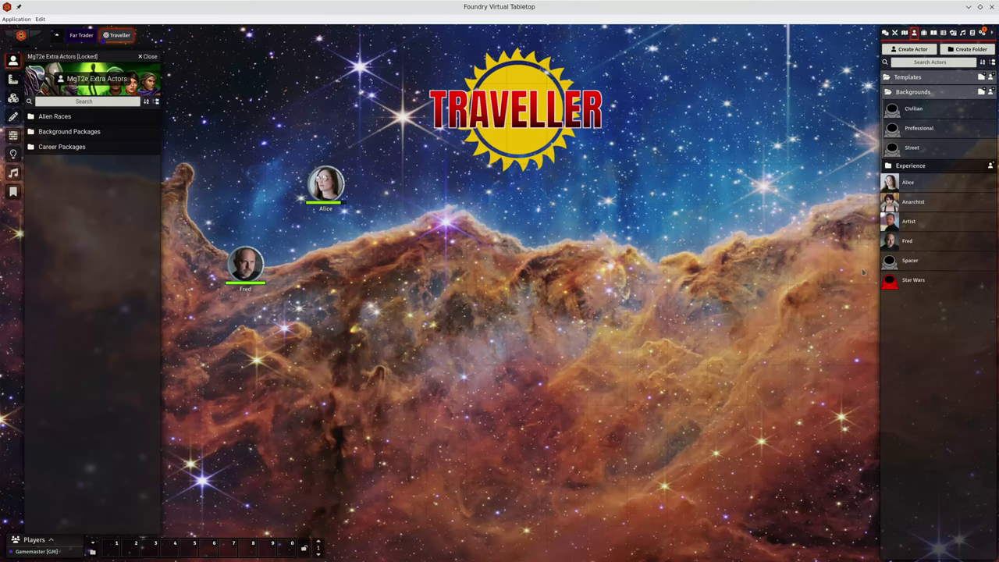
pyautogui.click(913, 281)
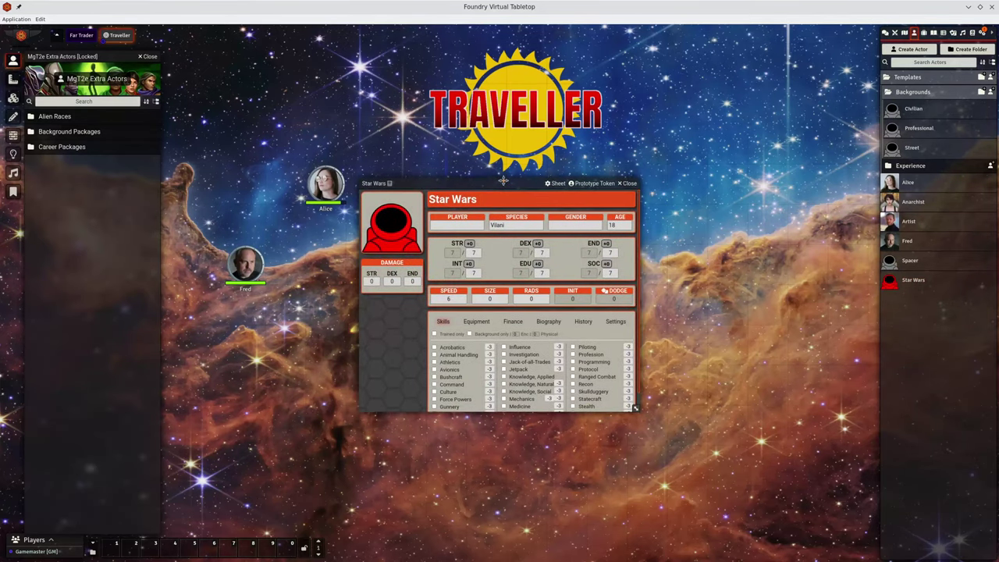
pyautogui.moveTo(504, 181); pyautogui.dragTo(467, 131)
pyautogui.doubleClick(468, 131)
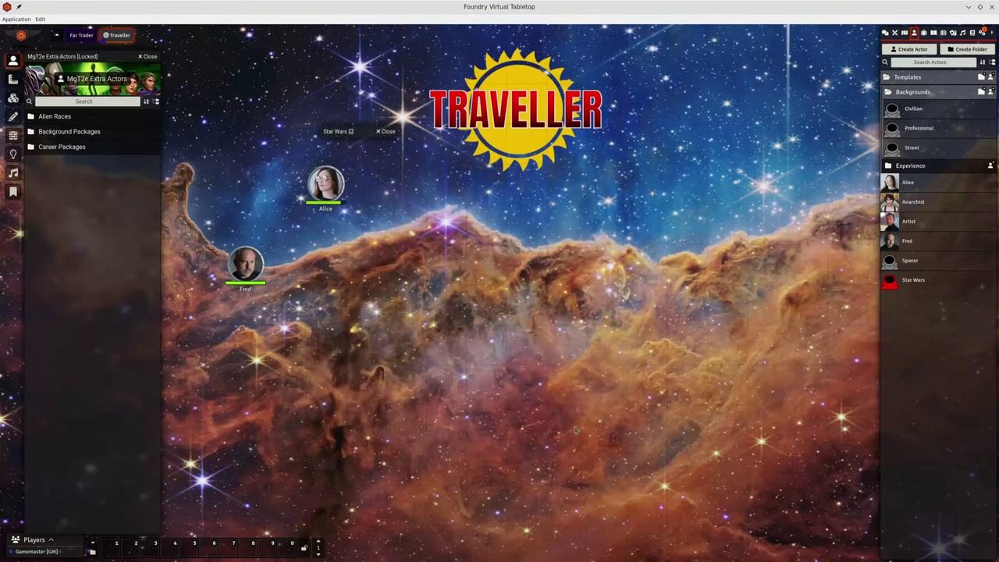
pyautogui.doubleClick(351, 130)
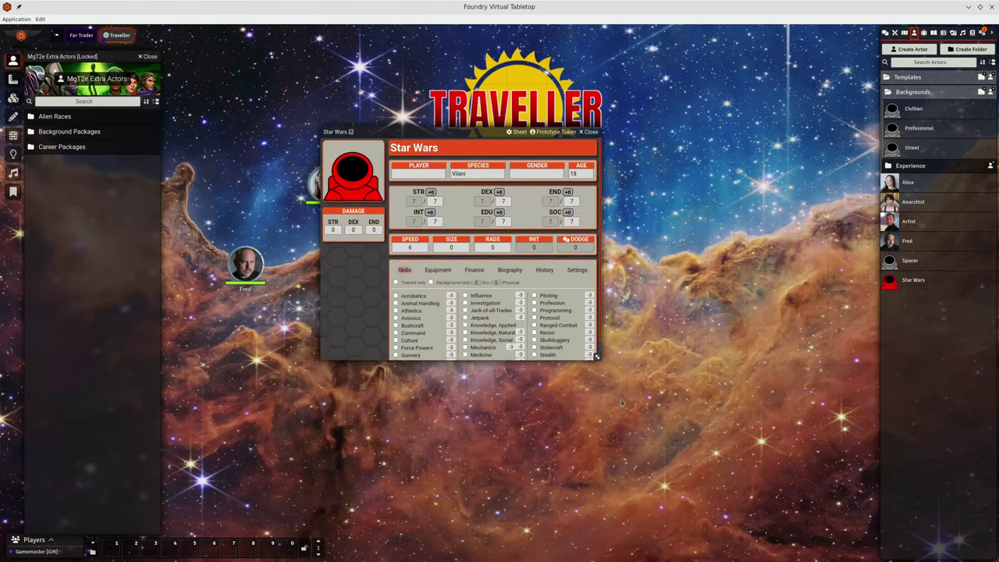
pyautogui.moveTo(597, 357); pyautogui.dragTo(666, 415)
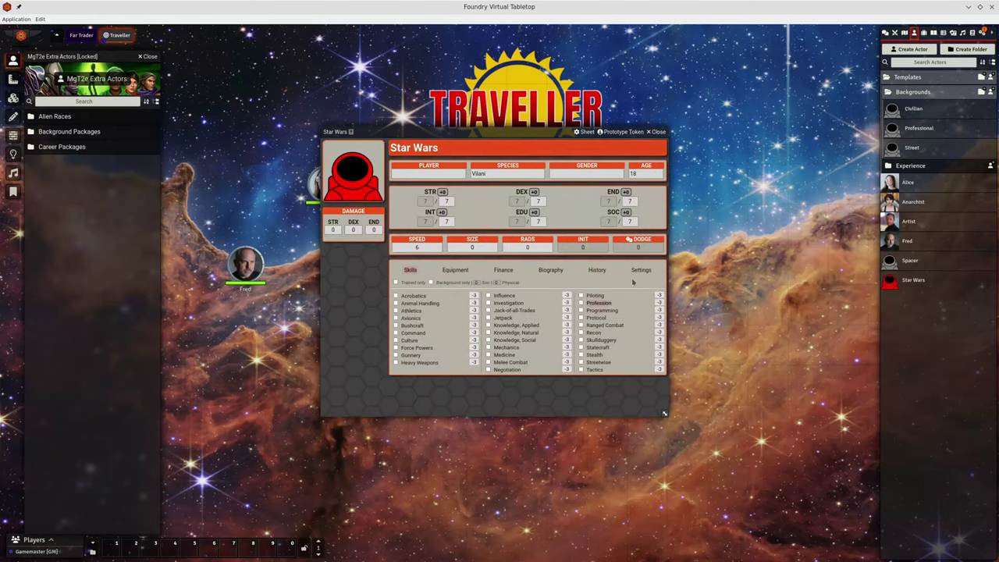
# Mark the Knowledge, Applied skill as trained to view its specialities, and clear it again
pyautogui.click(488, 325)
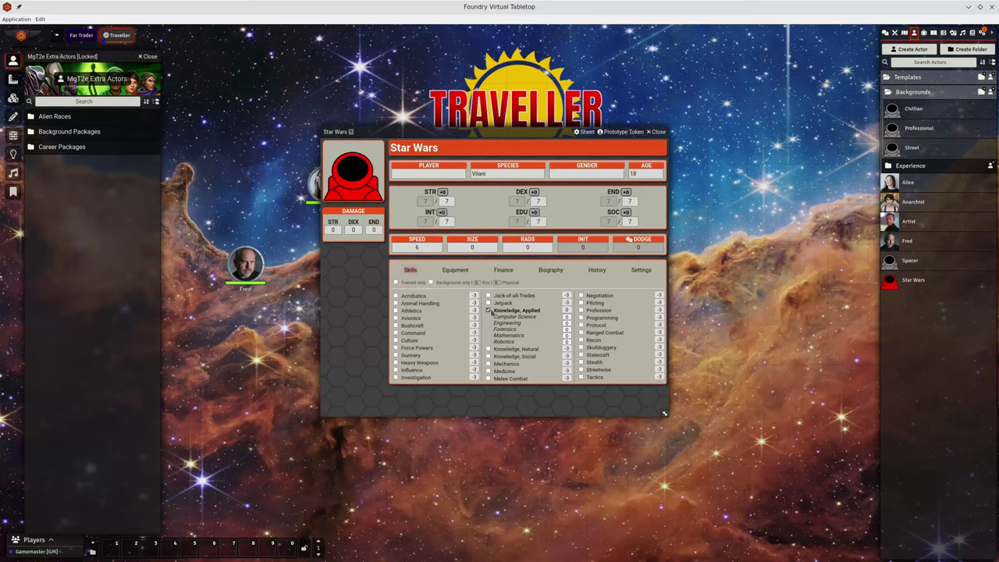
pyautogui.click(487, 311)
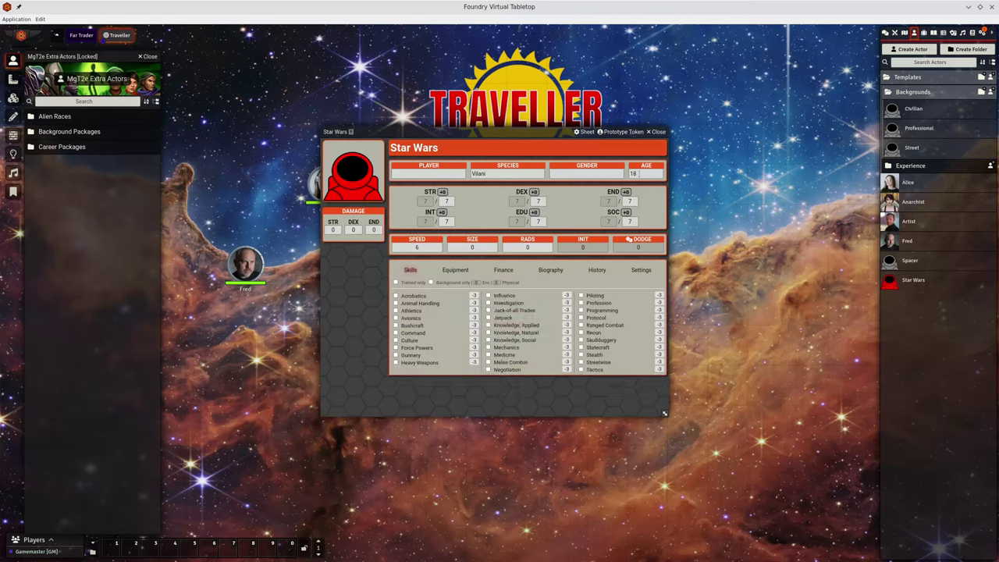
pyautogui.moveTo(536, 132); pyautogui.dragTo(470, 159)
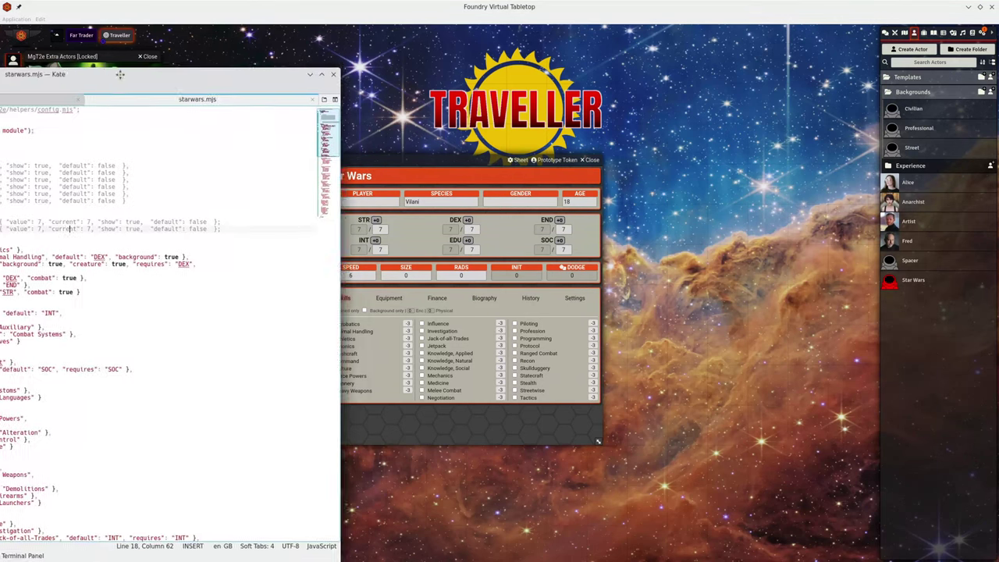
# Switch to Kate to review the custom skill definitions in starwars.mjs, and return to Foundry Virtual Tabletop
pyautogui.moveTo(105, 48); pyautogui.dragTo(279, 49)
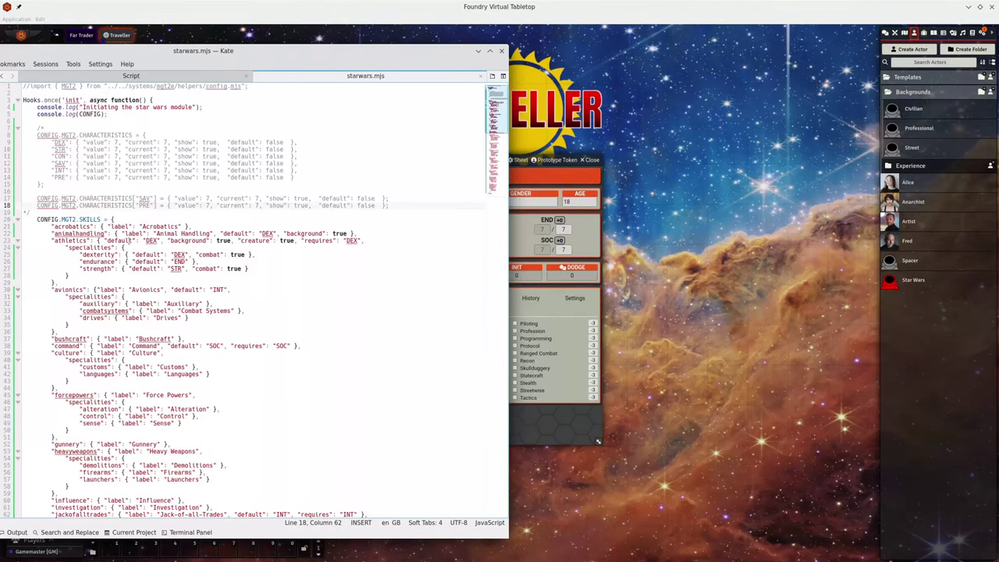
pyautogui.scroll(-2, 129, 240)
pyautogui.scroll(2, 128, 240)
pyautogui.scroll(-10, 110, 224)
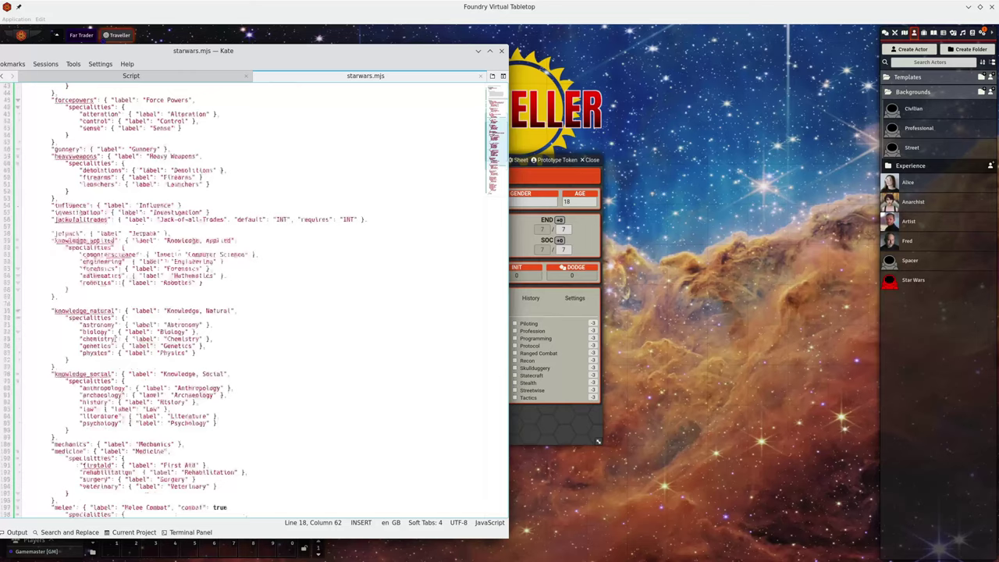
pyautogui.scroll(10, 244, 302)
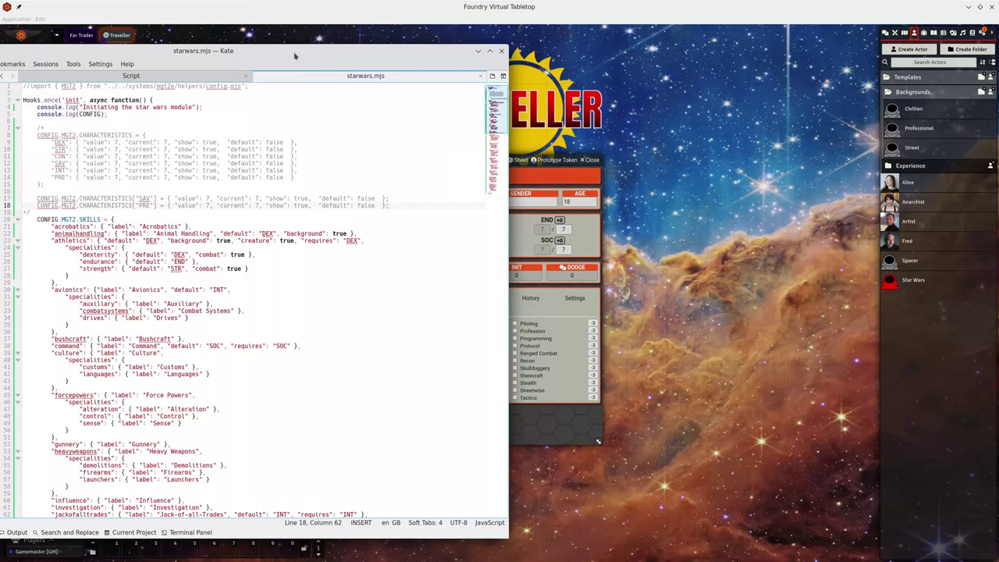
pyautogui.hotkey('alt', 'Tab')
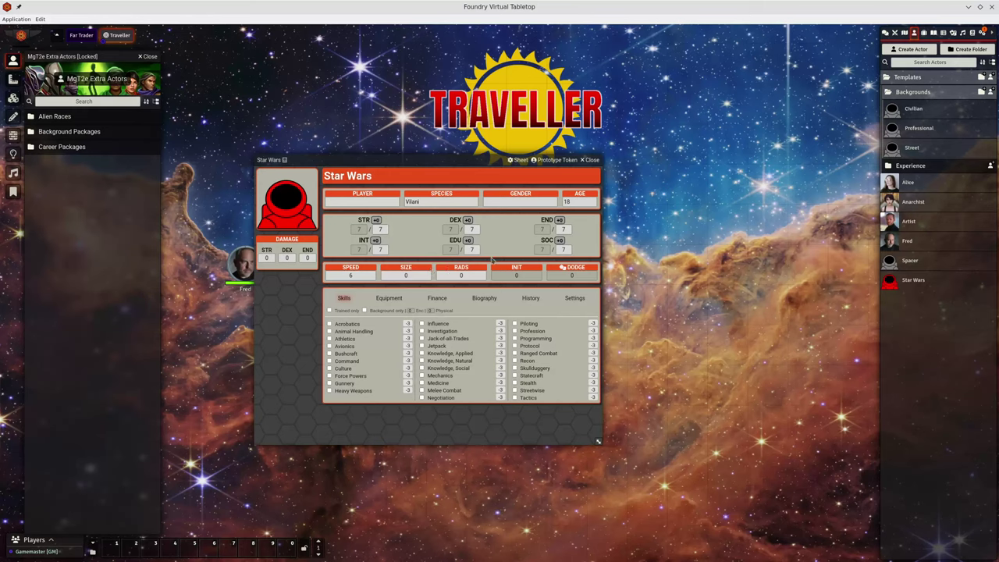
# Close the Star Wars sheet and open the Civilian background package's sheet, widened to fit its career notes
pyautogui.click(591, 160)
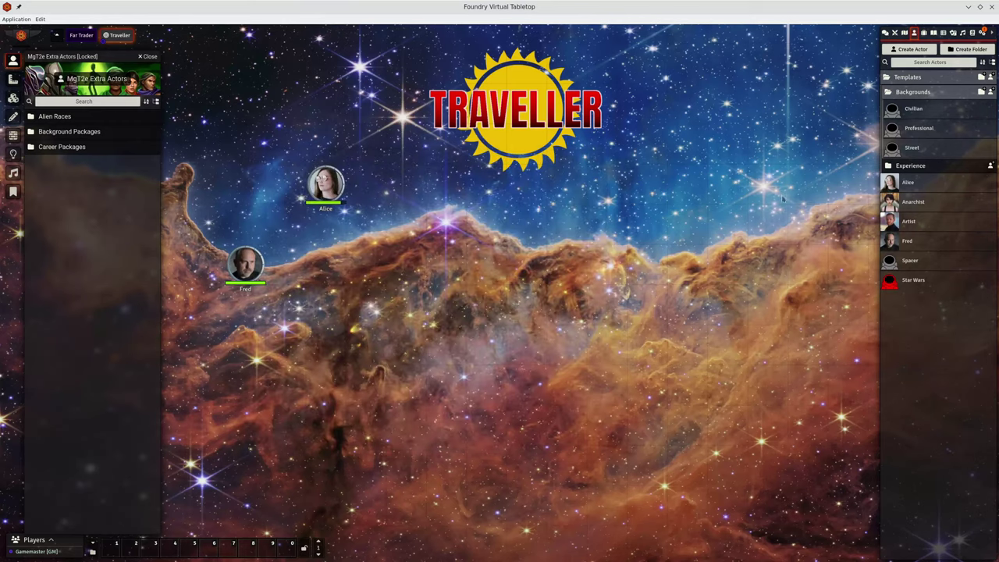
pyautogui.click(912, 110)
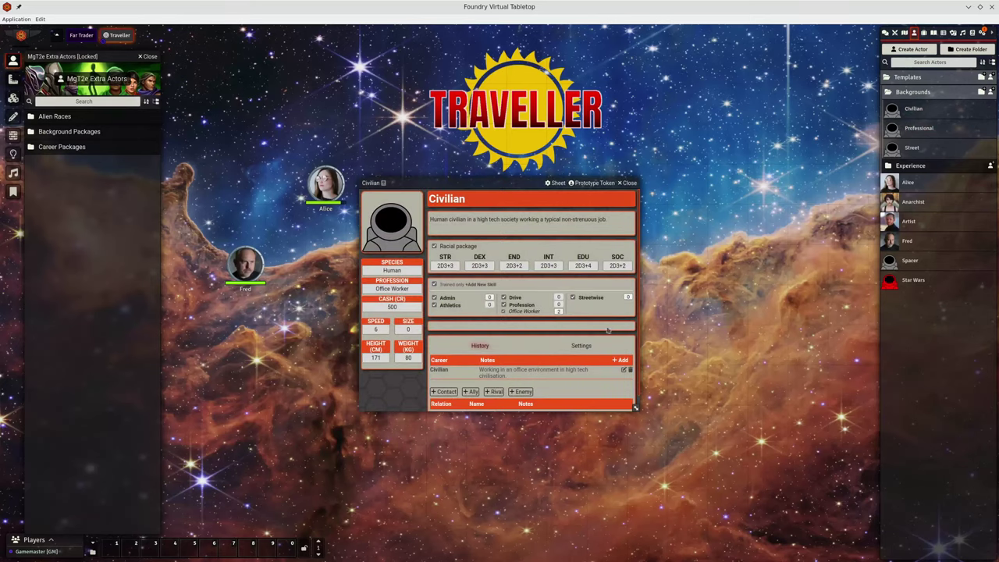
pyautogui.moveTo(475, 183); pyautogui.dragTo(404, 118)
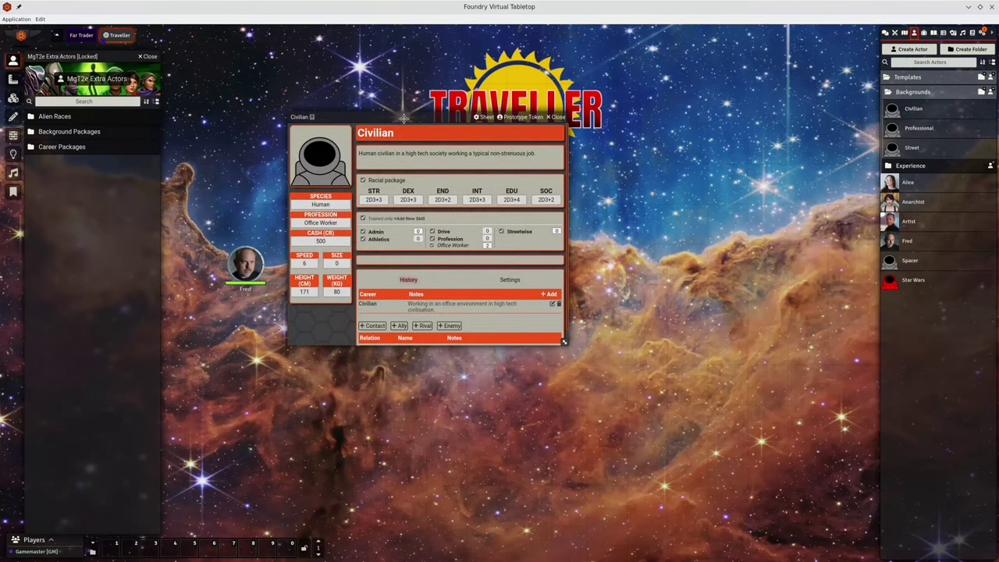
pyautogui.moveTo(565, 341); pyautogui.dragTo(601, 347)
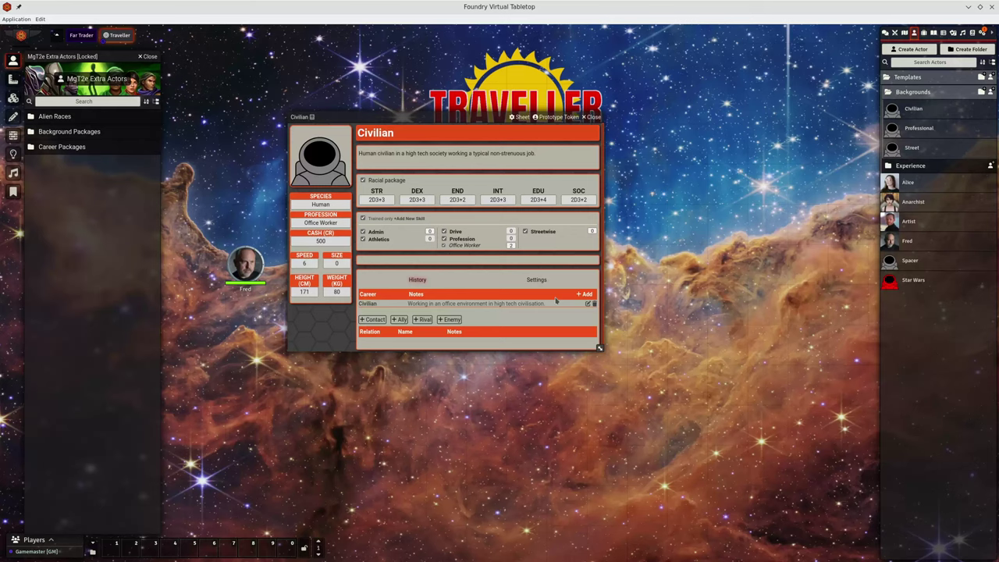
# Open the Civilian package's career entry and examine its random term length option and dice roll
pyautogui.click(589, 305)
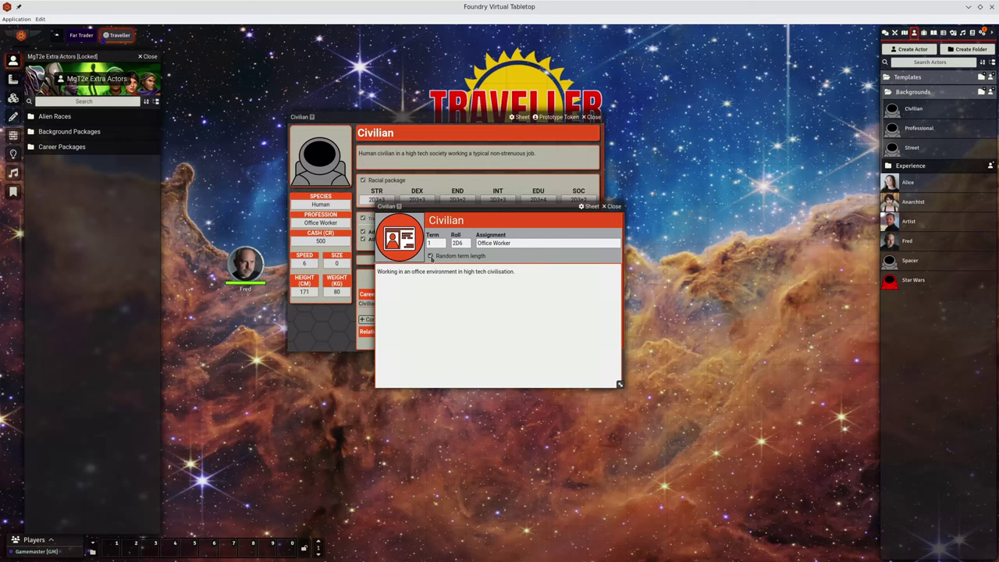
pyautogui.click(430, 257)
pyautogui.click(430, 256)
pyautogui.click(459, 243)
# Examine the Marine career package and its career entry for comparison, and close them along with the Civilian career entry
pyautogui.click(74, 152)
pyautogui.click(55, 242)
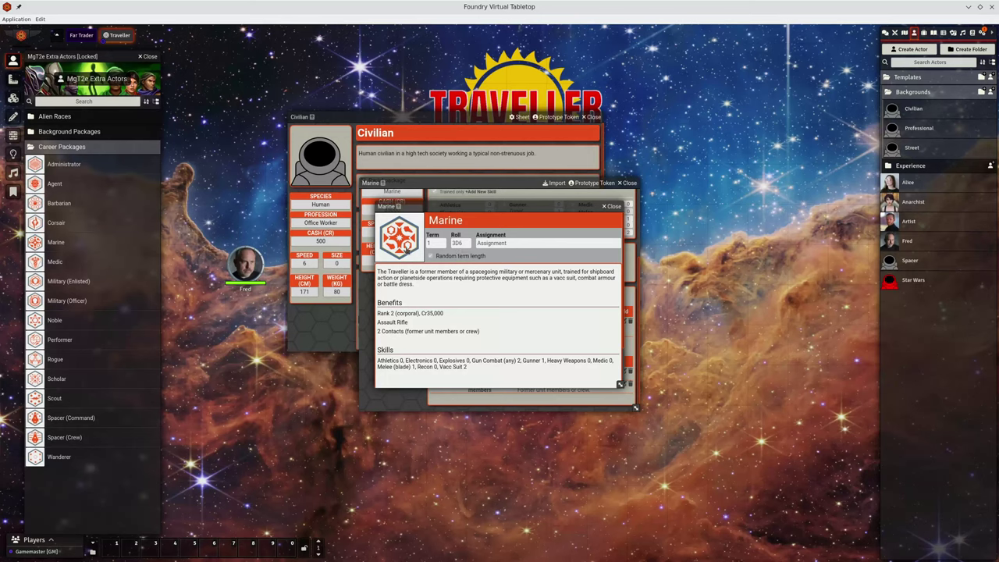
pyautogui.click(613, 206)
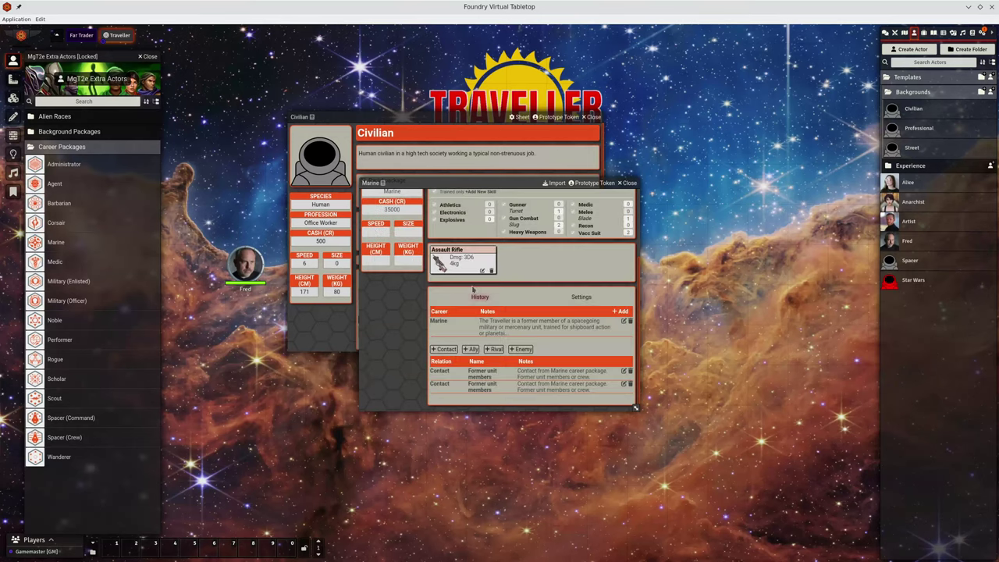
pyautogui.click(629, 183)
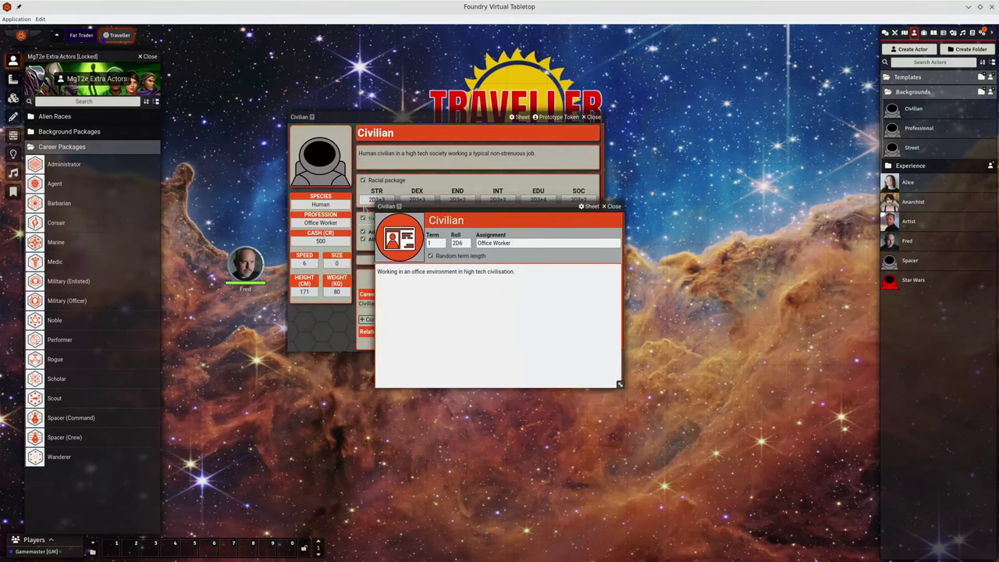
pyautogui.click(612, 206)
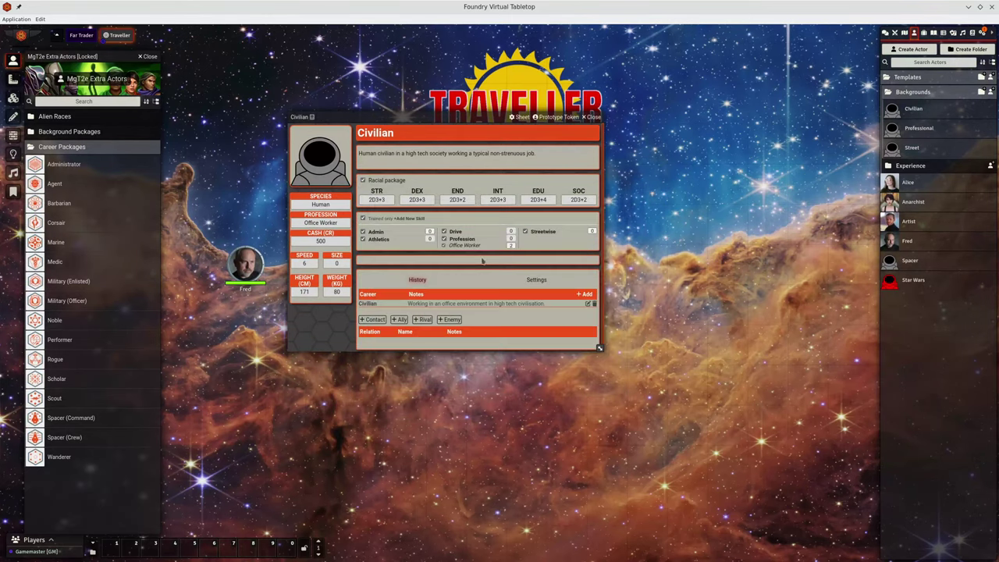
# Create a new actor of type Traveller with a character name, placing its sheet beside the Civilian package
pyautogui.click(907, 50)
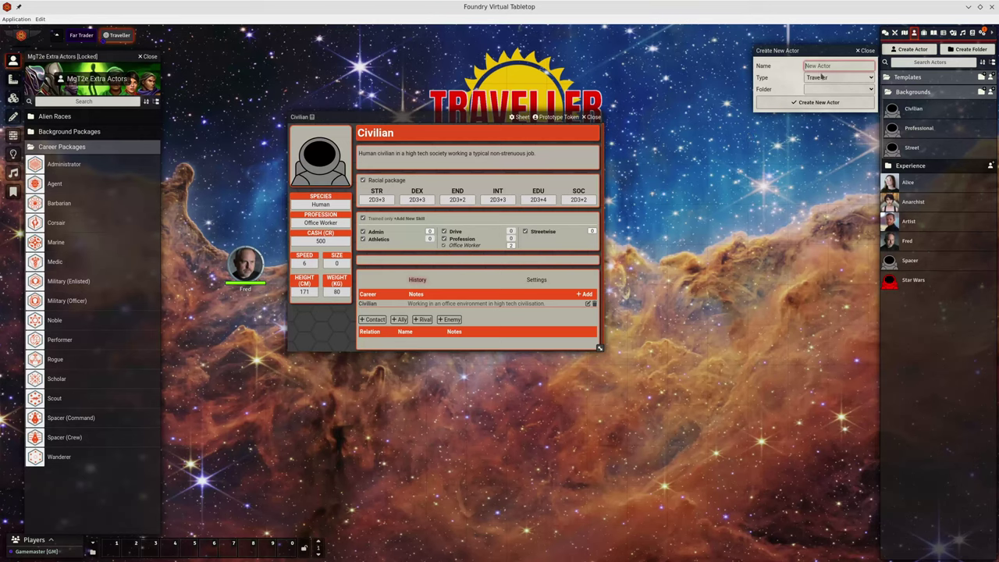
pyautogui.write('George')
pyautogui.click(819, 101)
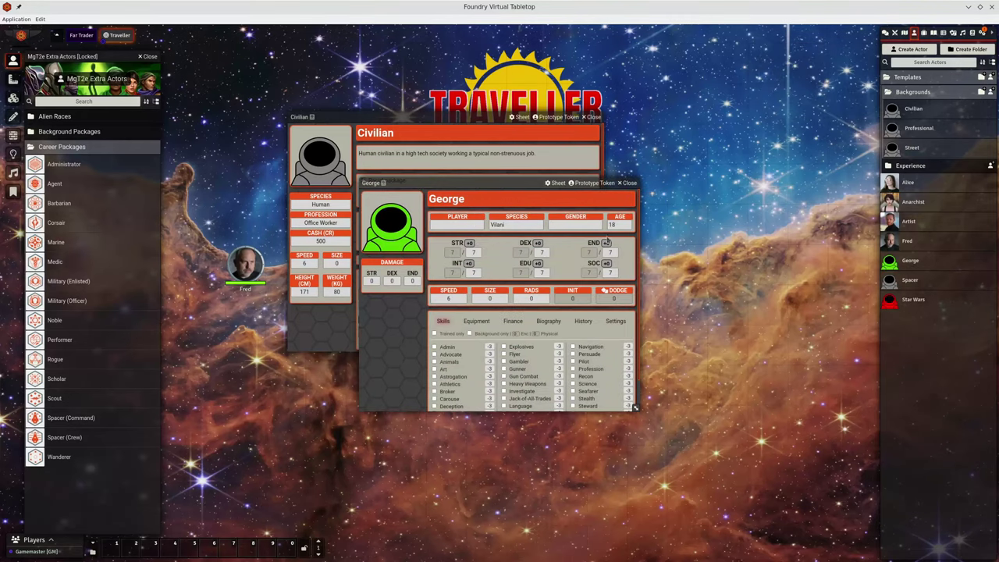
pyautogui.moveTo(506, 181); pyautogui.dragTo(549, 209)
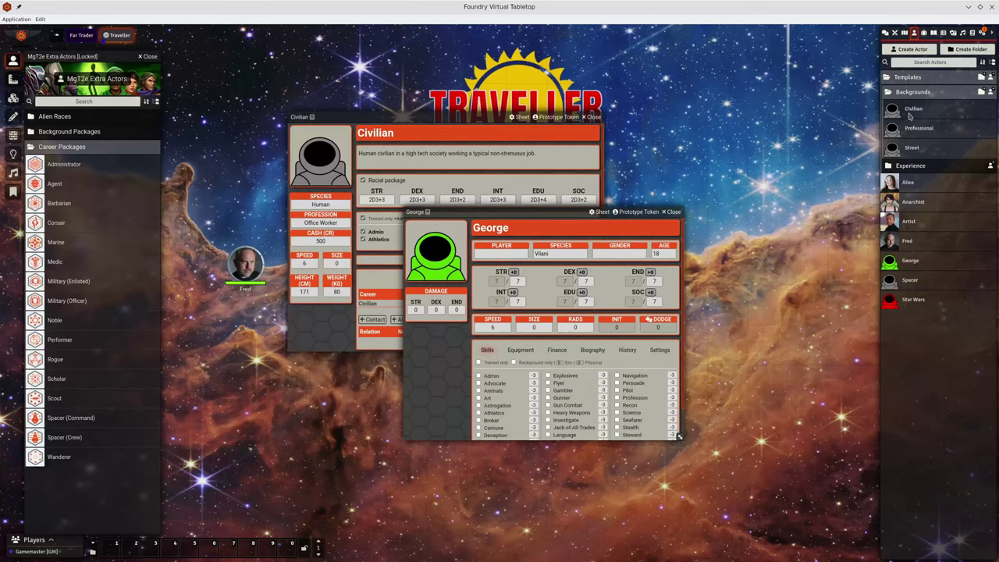
# Apply the Civilian background package to the new Traveller and limit its skill list to trained skills only
pyautogui.moveTo(914, 113); pyautogui.dragTo(594, 277)
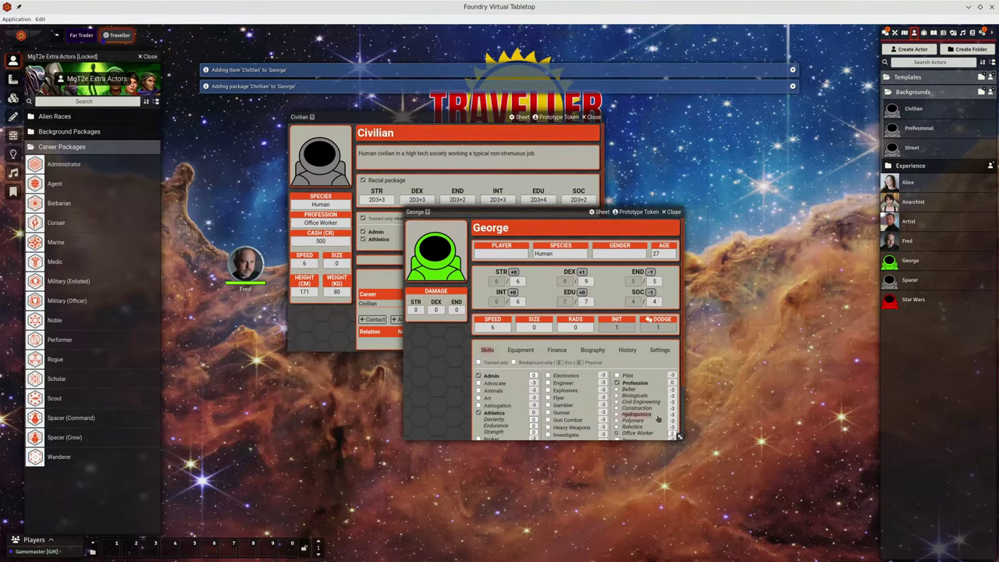
pyautogui.moveTo(679, 439); pyautogui.dragTo(715, 490)
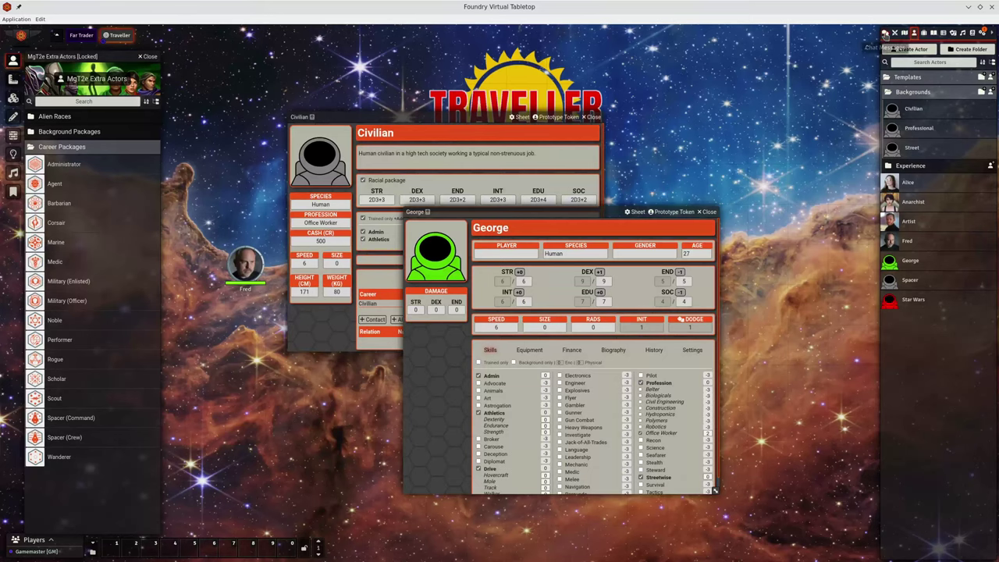
pyautogui.click(885, 33)
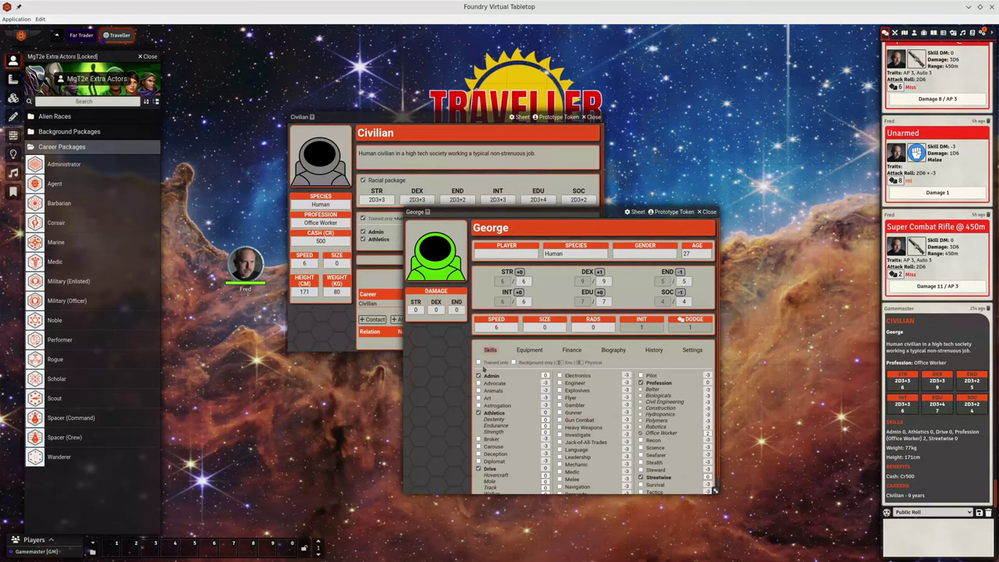
pyautogui.click(479, 363)
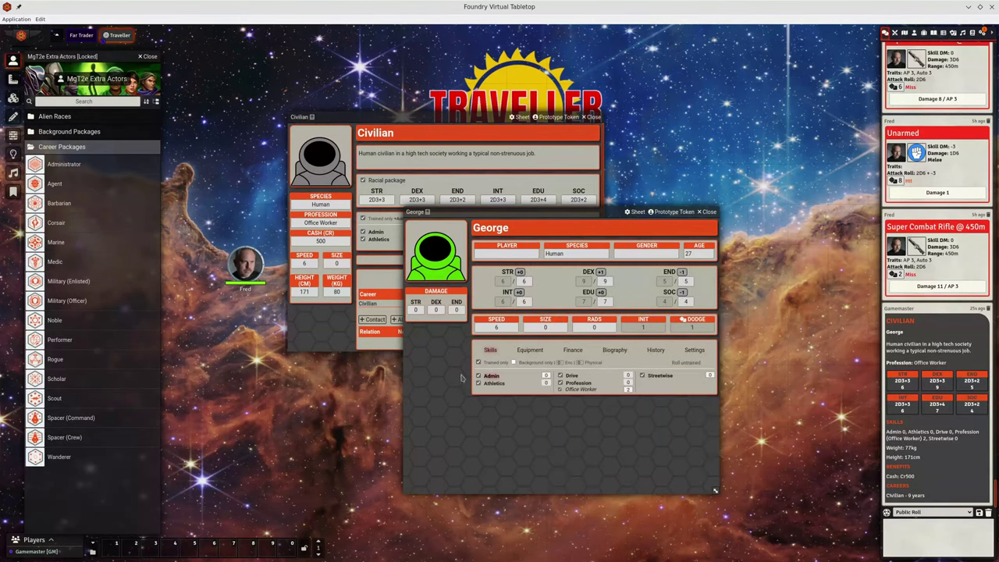
# Apply the Management package from the Experience folder to the new Traveller and show its summary in the chat log
pyautogui.click(913, 33)
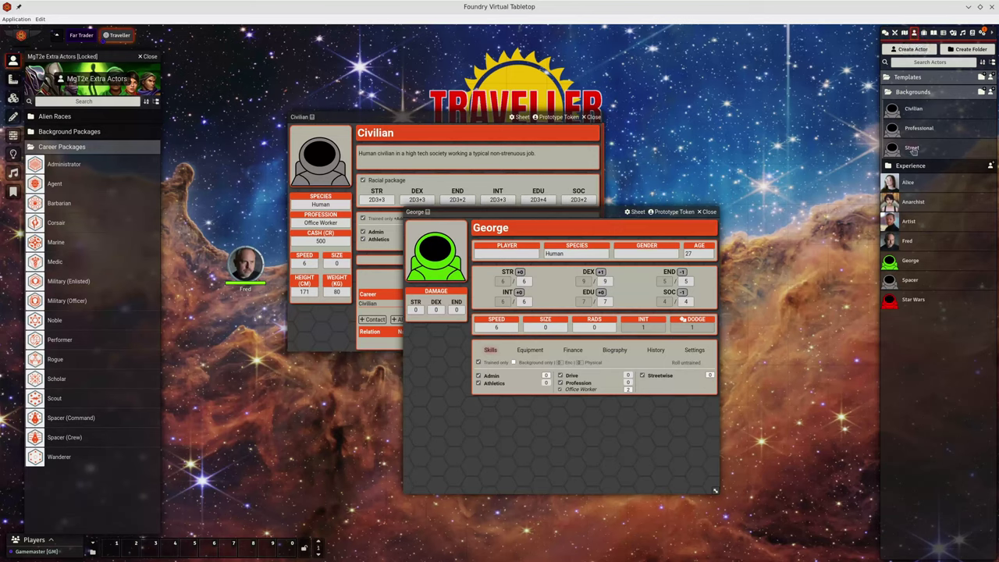
pyautogui.moveTo(913, 152); pyautogui.dragTo(627, 366)
pyautogui.click(926, 173)
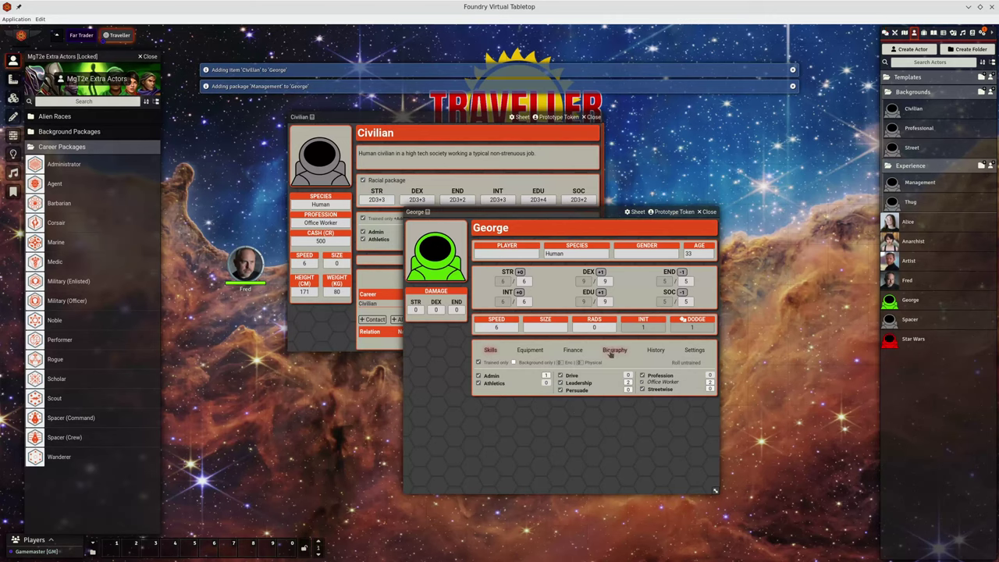
pyautogui.click(886, 34)
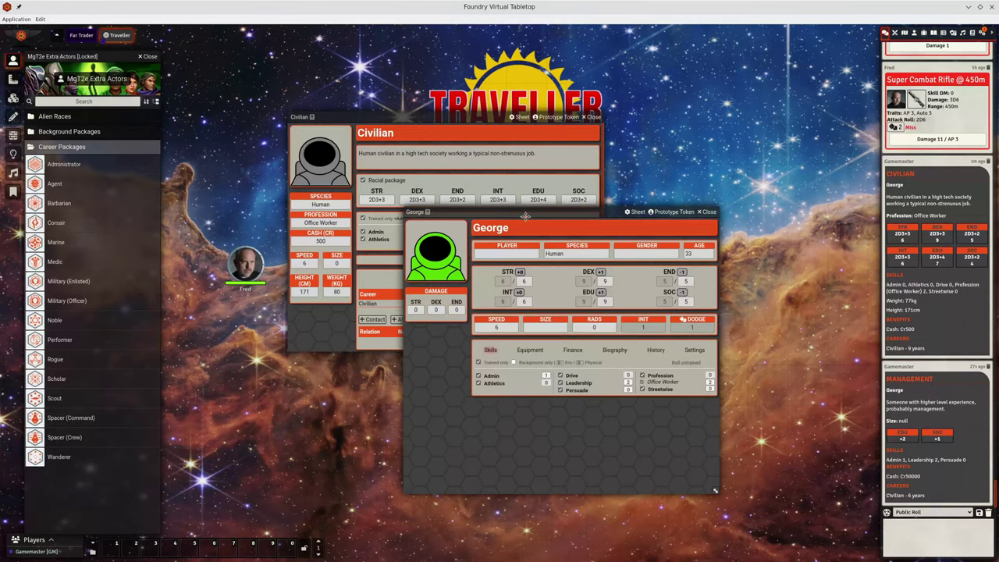
pyautogui.moveTo(516, 212)
pyautogui.mouseDown()
pyautogui.moveTo(445, 205)
pyautogui.moveTo(508, 199)
pyautogui.mouseUp()
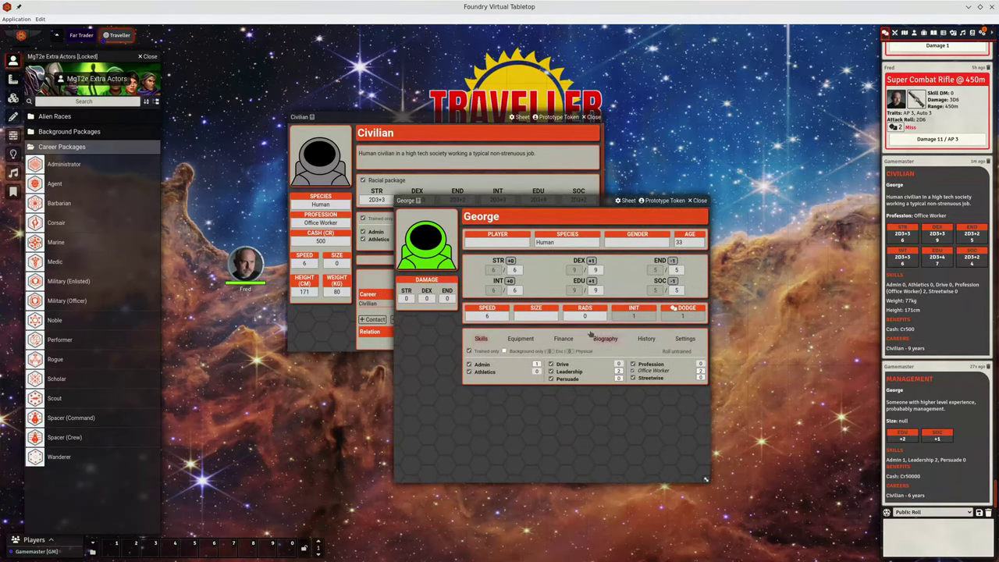
# Reveal the available background packages and create another Traveller actor with a character name
pyautogui.click(58, 132)
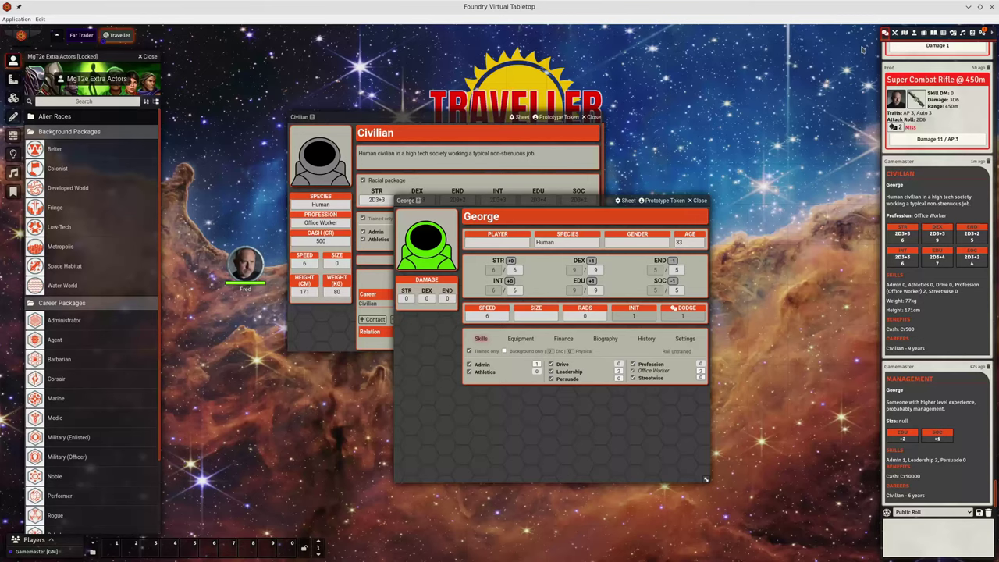
pyautogui.click(914, 34)
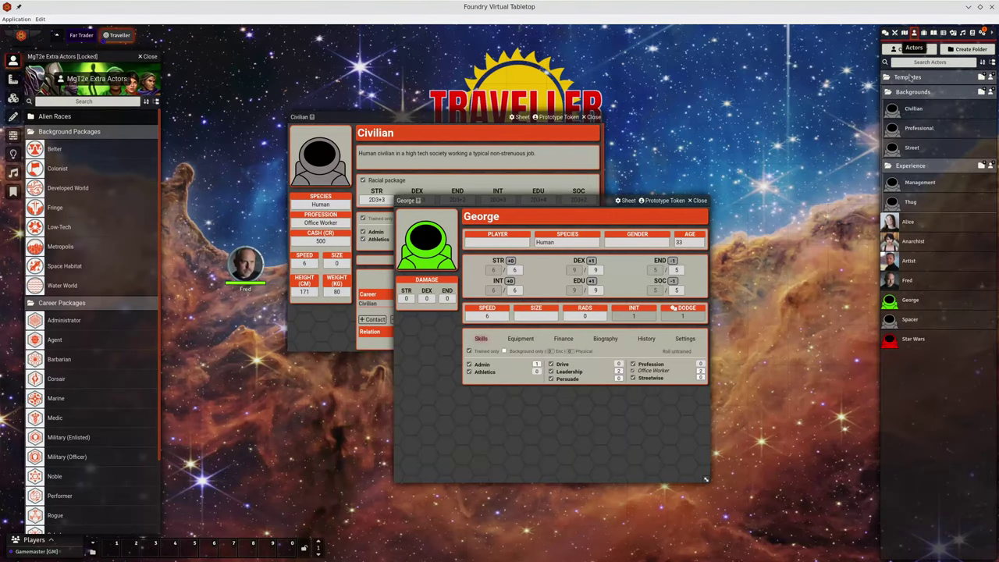
pyautogui.click(897, 49)
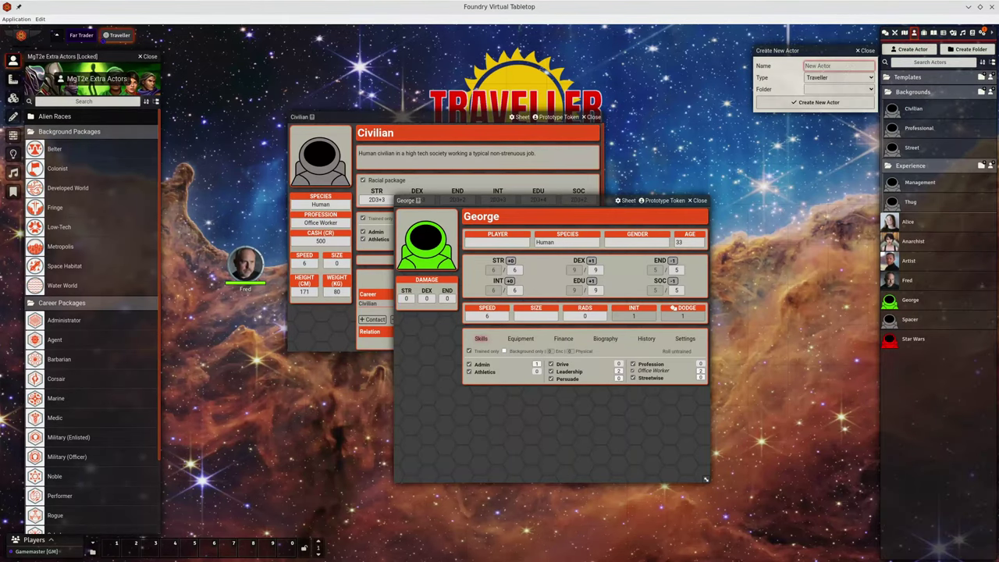
pyautogui.write('Jane')
pyautogui.press('Return')
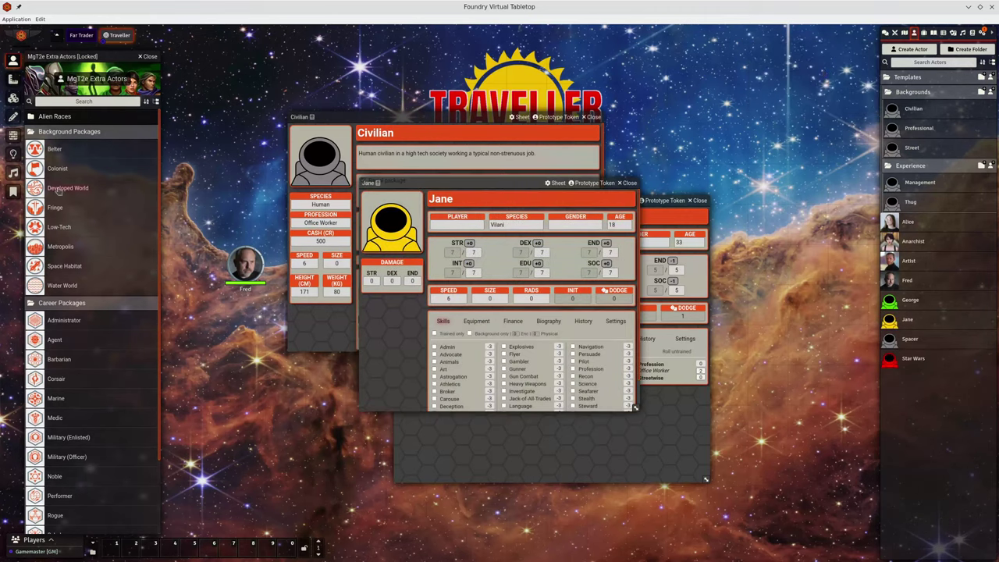
# Apply the Developed World background package to the new Traveller and review its summary and full description in the chat log
pyautogui.moveTo(57, 190); pyautogui.dragTo(413, 301)
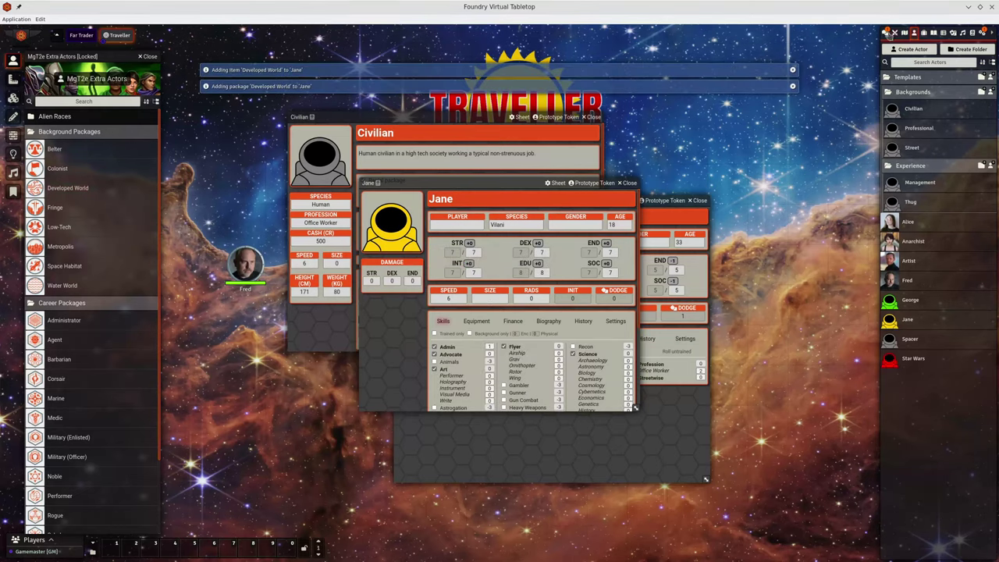
pyautogui.click(886, 33)
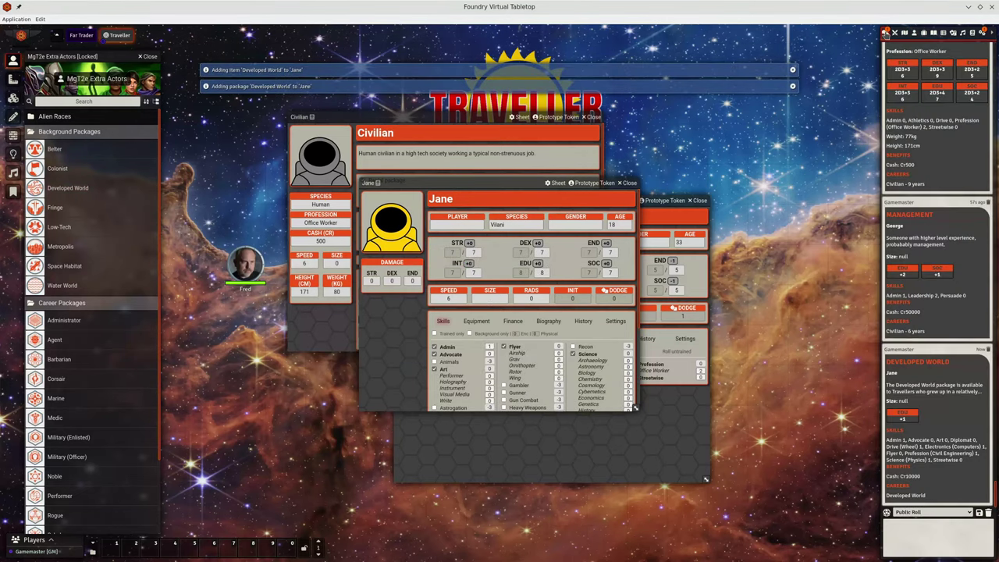
pyautogui.click(936, 382)
pyautogui.click(929, 394)
pyautogui.click(928, 352)
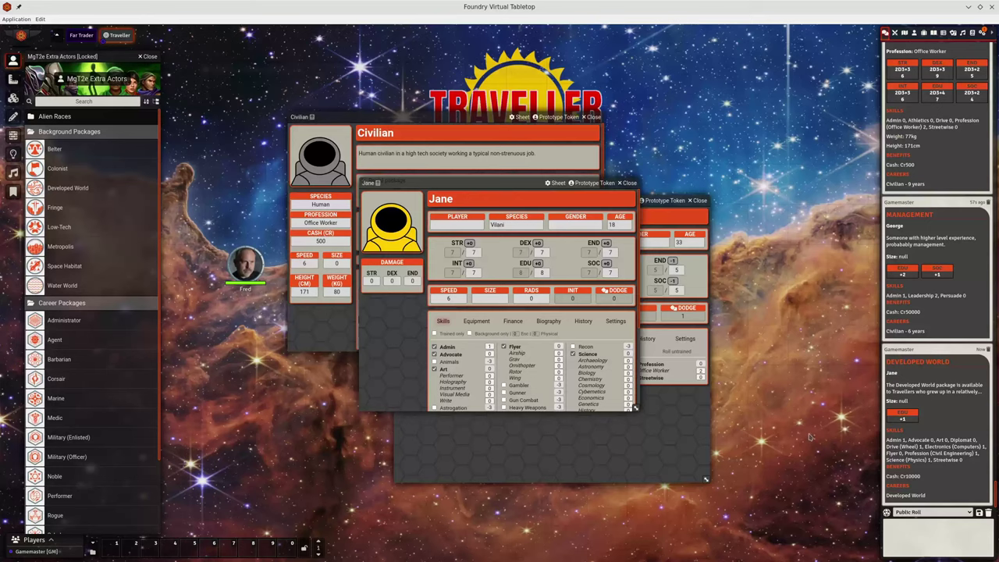
pyautogui.click(938, 396)
pyautogui.click(940, 367)
pyautogui.click(930, 382)
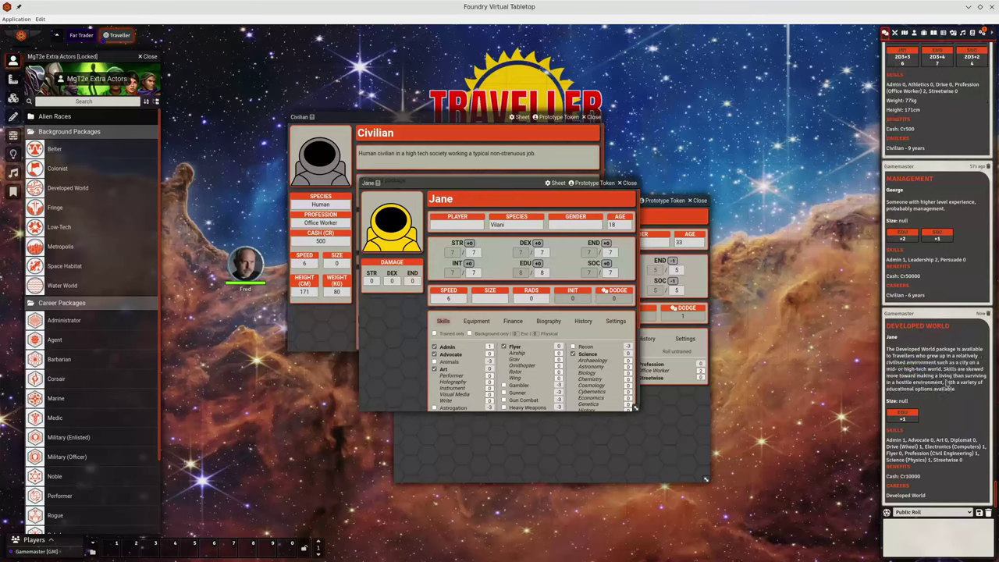
pyautogui.click(902, 383)
pyautogui.click(905, 393)
pyautogui.click(938, 381)
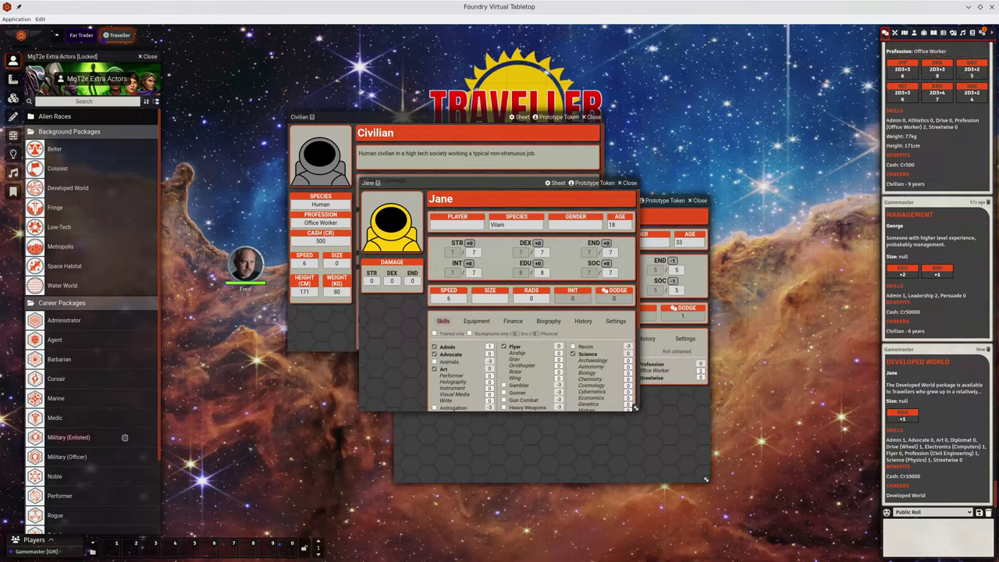
# Apply the Military (Enlisted) career package to the new Traveller, limit its skill list to trained skills only, and enlarge the sheet
pyautogui.moveTo(124, 437); pyautogui.dragTo(506, 352)
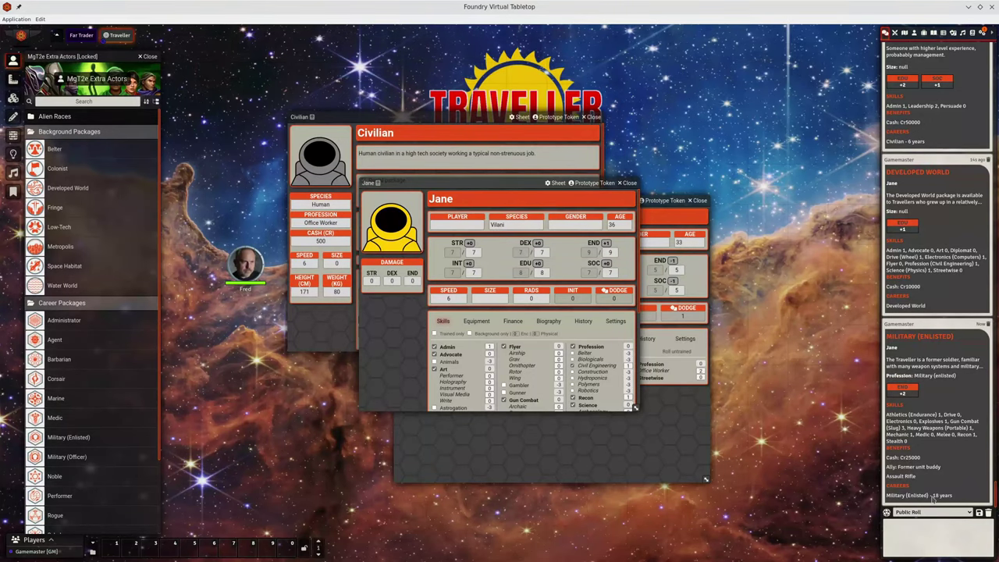
pyautogui.click(434, 334)
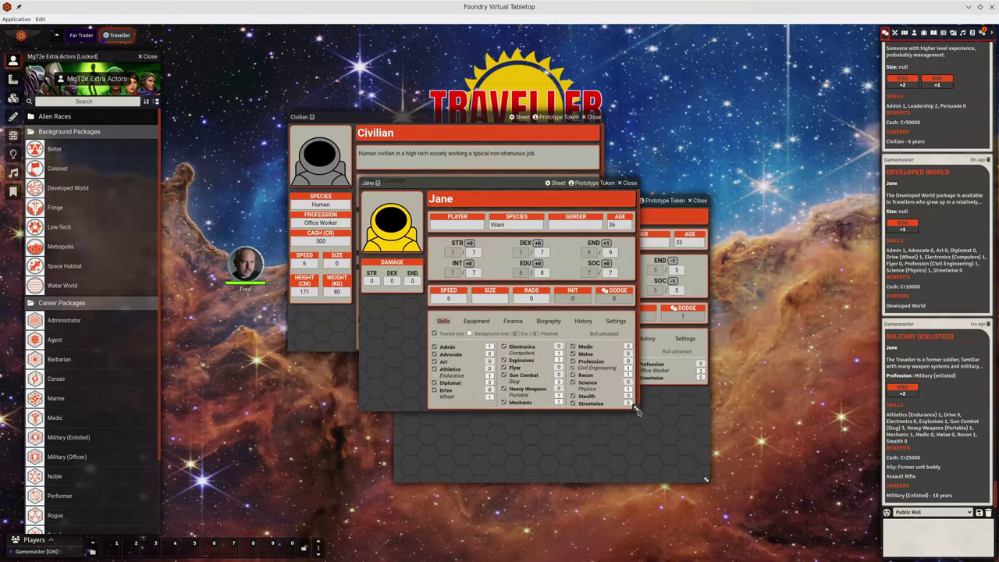
pyautogui.moveTo(635, 408); pyautogui.dragTo(668, 434)
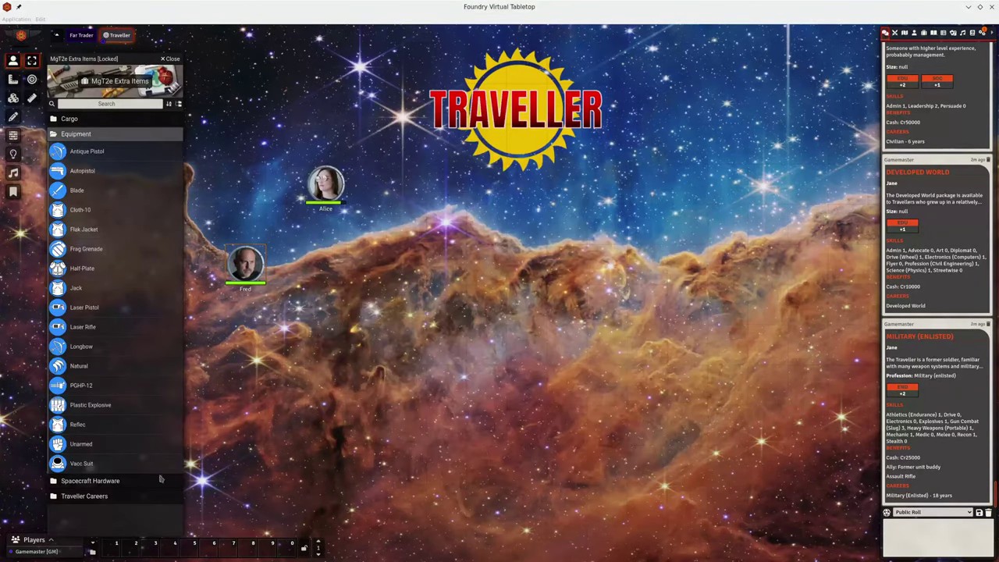
# Open the female character's sheet from her token and open her Stunner TL12 for editing, placing its window beside her portrait
pyautogui.click(412, 426)
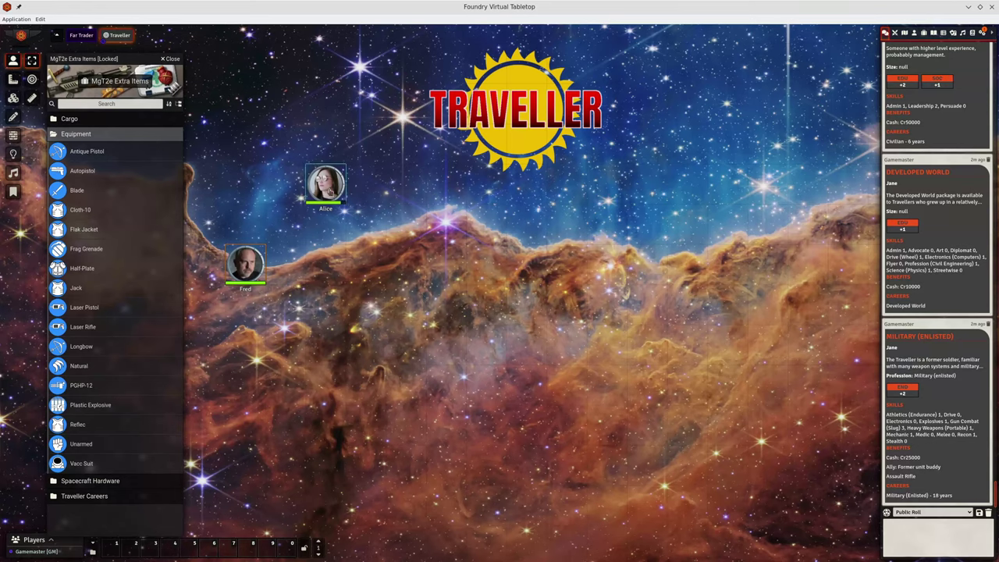
pyautogui.doubleClick(326, 186)
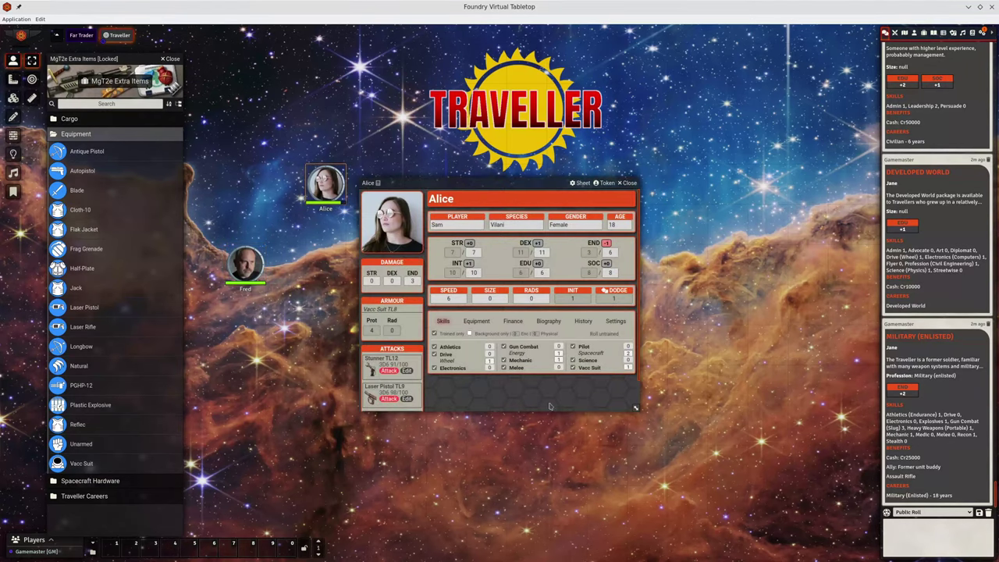
pyautogui.click(407, 372)
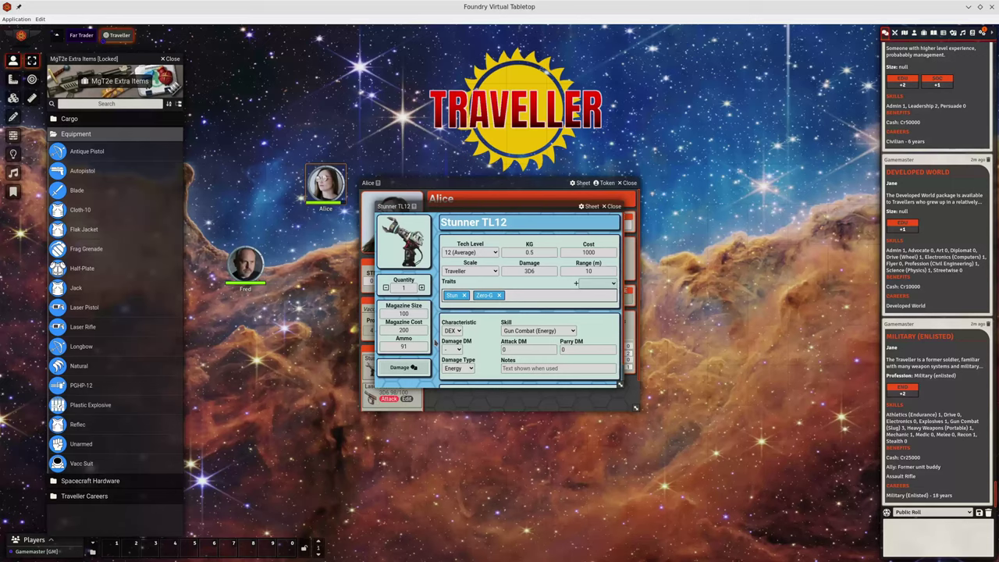
pyautogui.moveTo(484, 208); pyautogui.dragTo(551, 226)
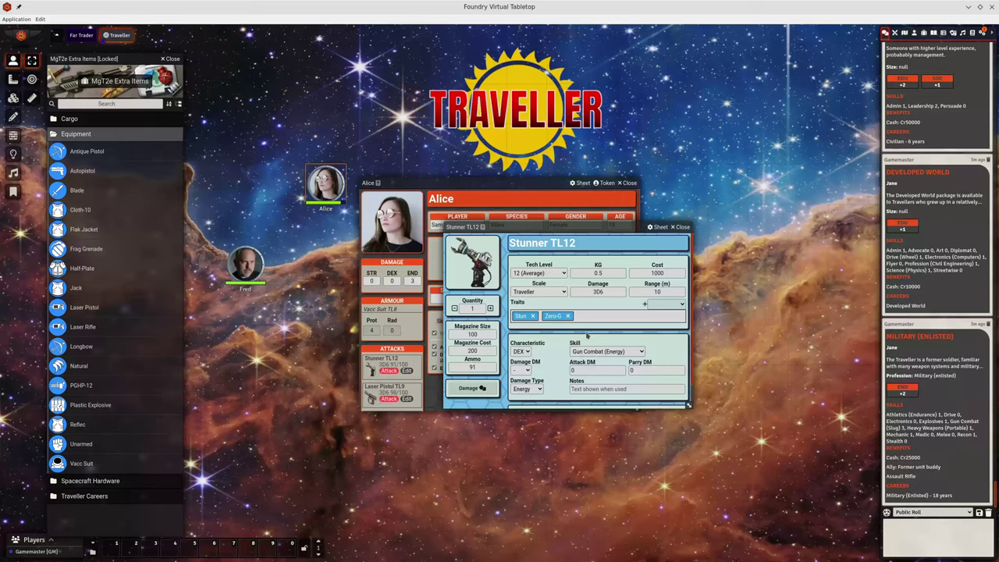
# Add the AP trait to the Stunner TL12, adjust its rating up and down, and close the weapon's window
pyautogui.click(665, 308)
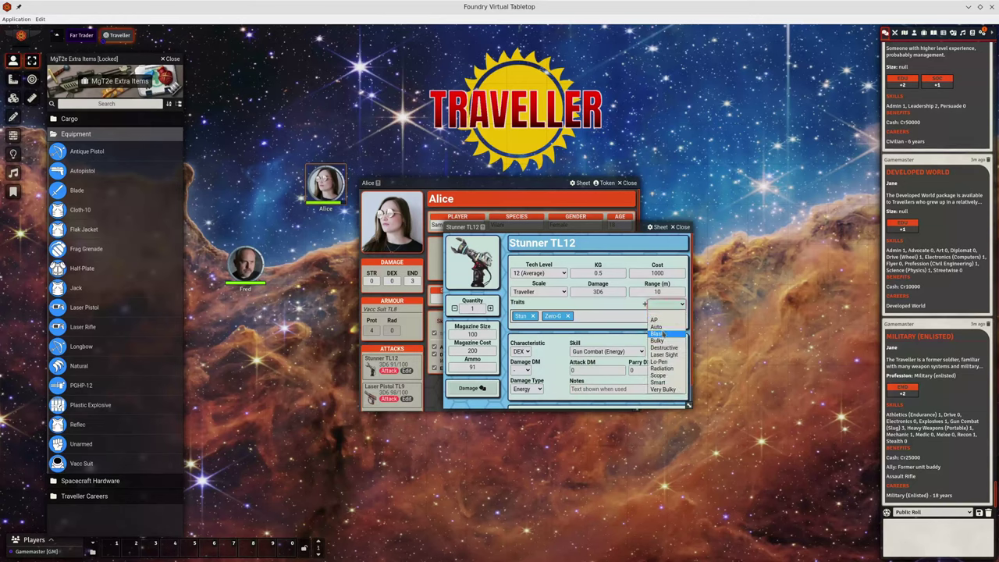
pyautogui.click(656, 320)
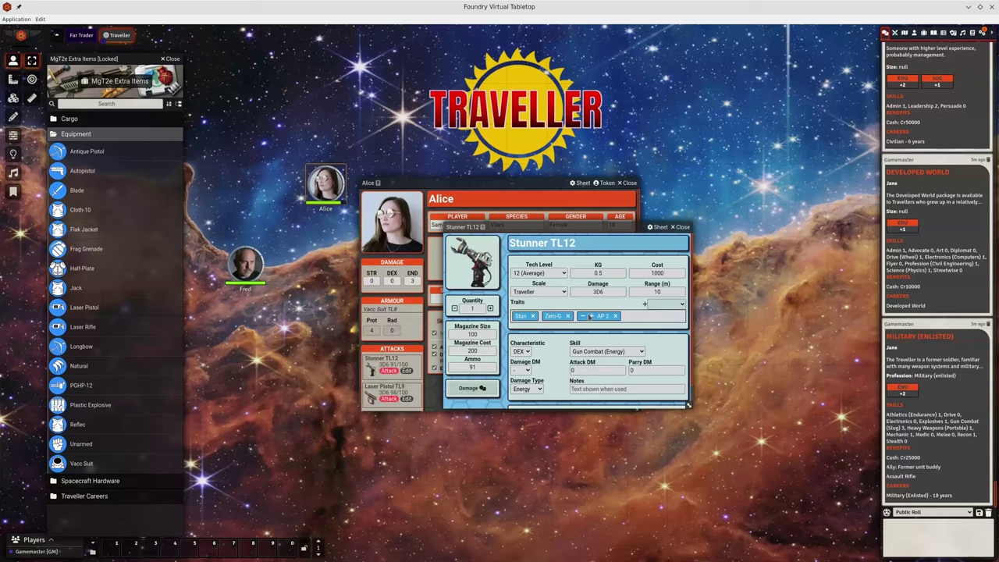
pyautogui.click(593, 316)
pyautogui.click(592, 316)
pyautogui.doubleClick(583, 318)
pyautogui.click(582, 318)
pyautogui.click(606, 316)
pyautogui.click(682, 227)
# Open the character's Laser Pistol TL9 for editing and set its trait to the predefined Zero-G option
pyautogui.click(407, 399)
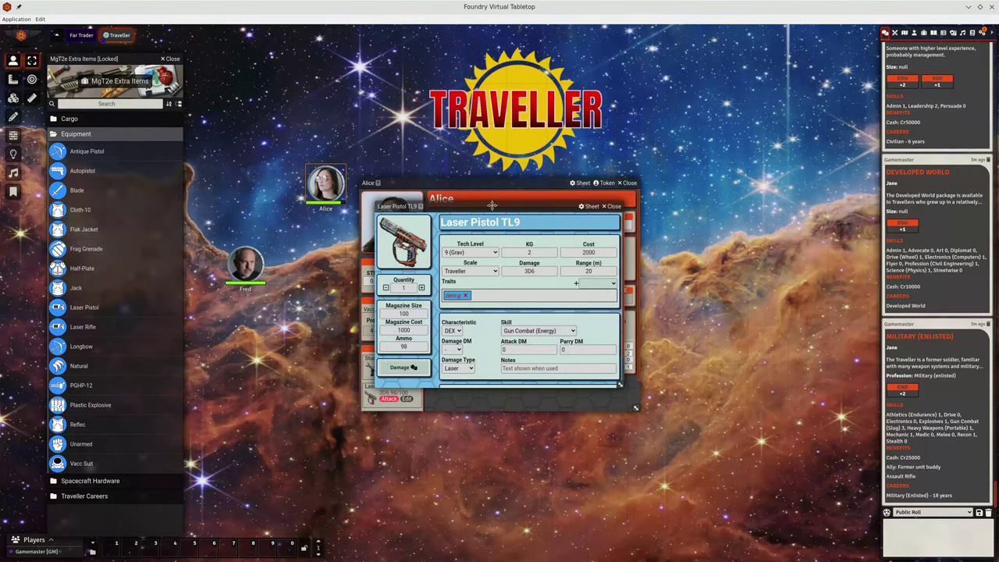
pyautogui.moveTo(491, 205); pyautogui.dragTo(558, 242)
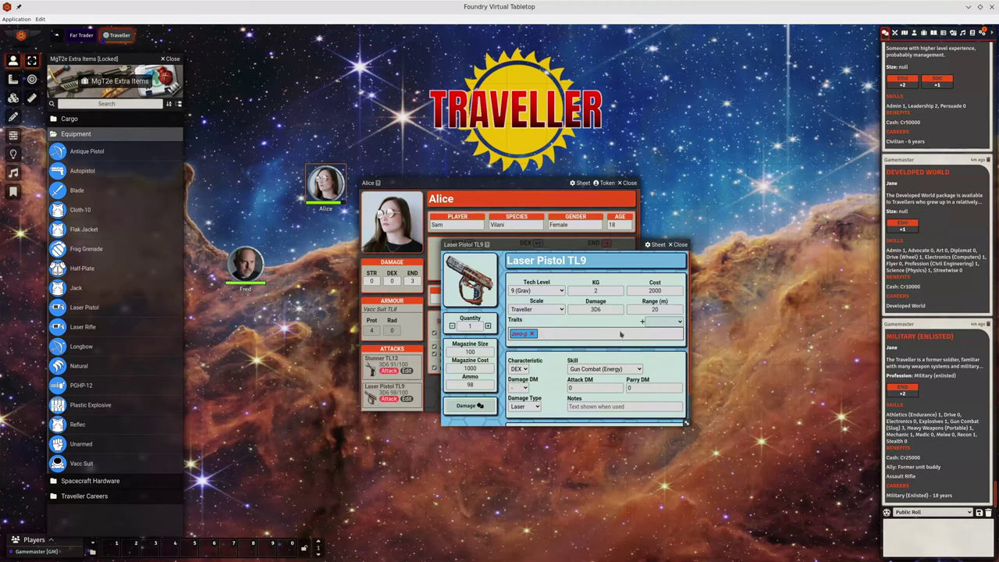
pyautogui.click(663, 321)
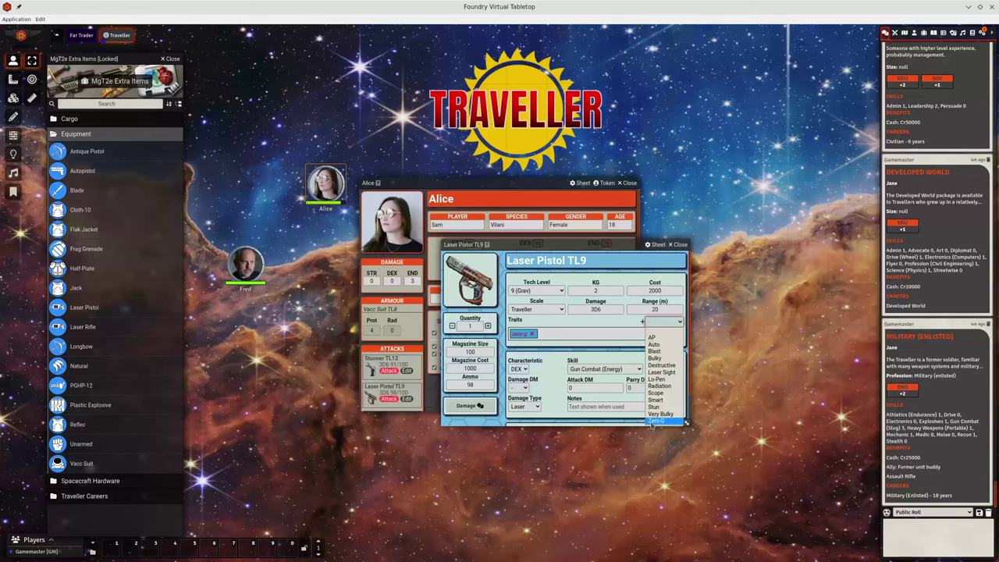
pyautogui.click(654, 421)
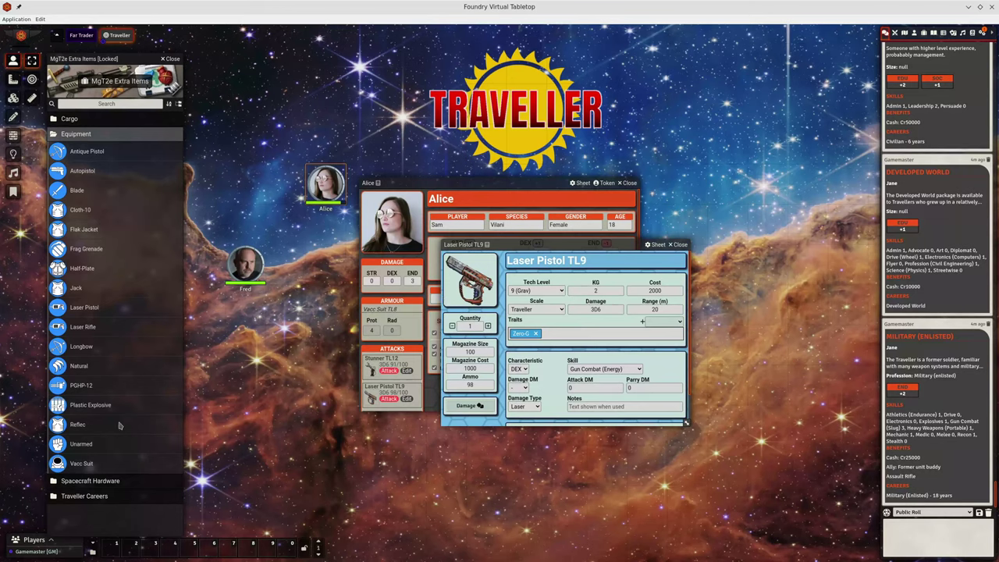
# Check the compendium's Vacc Suit, then open the Vacc Suit TL8 from the female character's equipment for editing
pyautogui.click(83, 464)
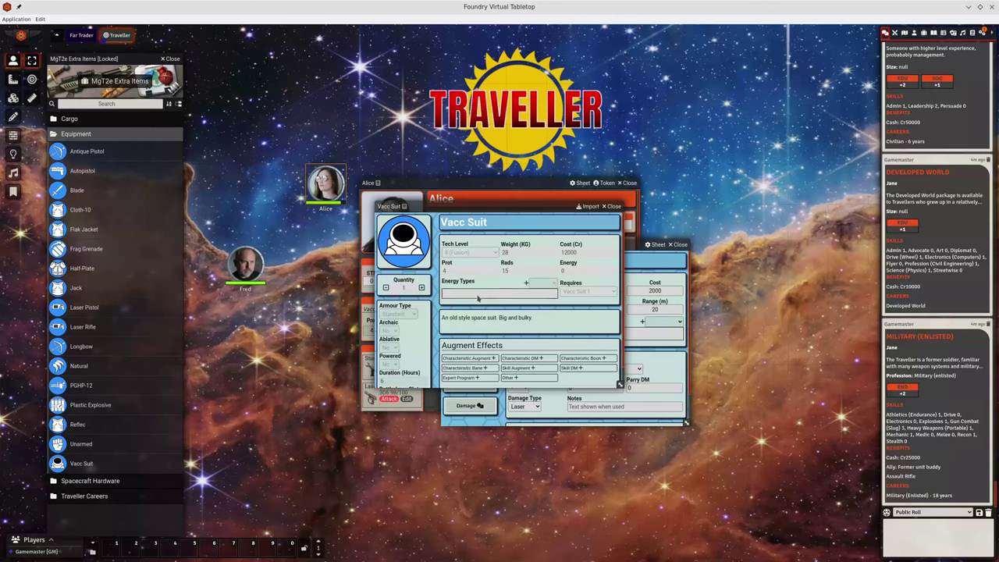
pyautogui.click(610, 206)
pyautogui.moveTo(461, 181); pyautogui.dragTo(355, 157)
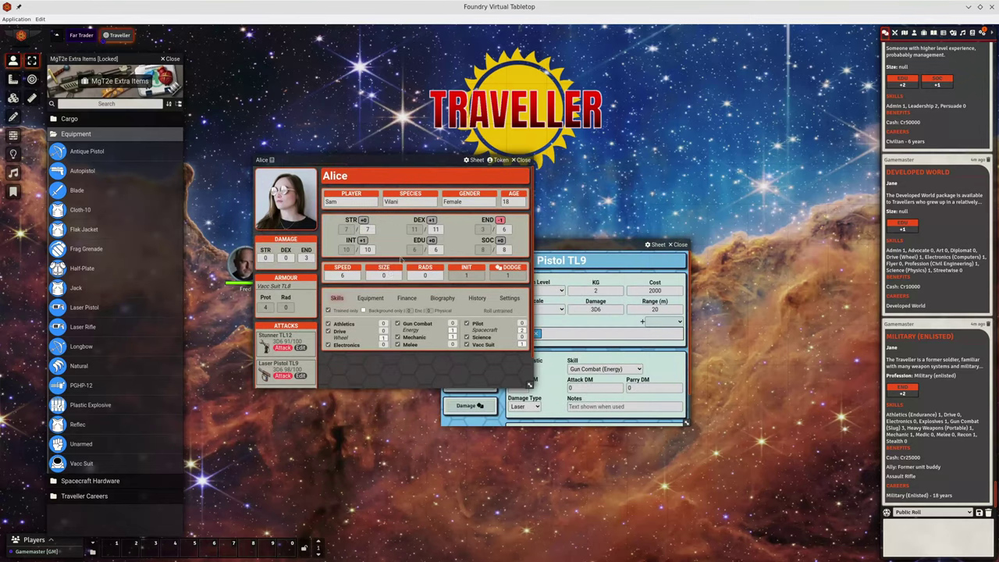
pyautogui.click(369, 296)
pyautogui.scroll(-2, 390, 300)
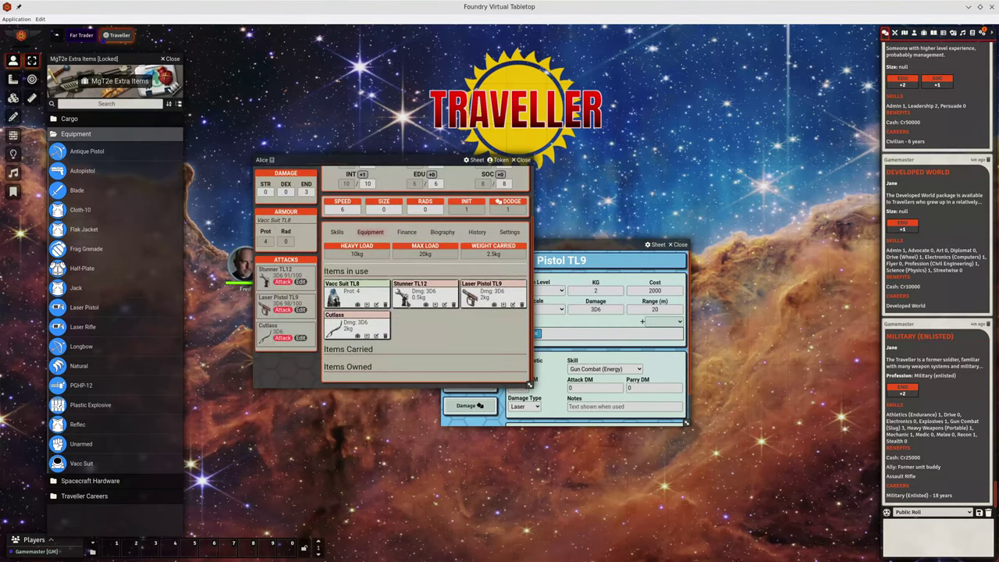
pyautogui.click(376, 304)
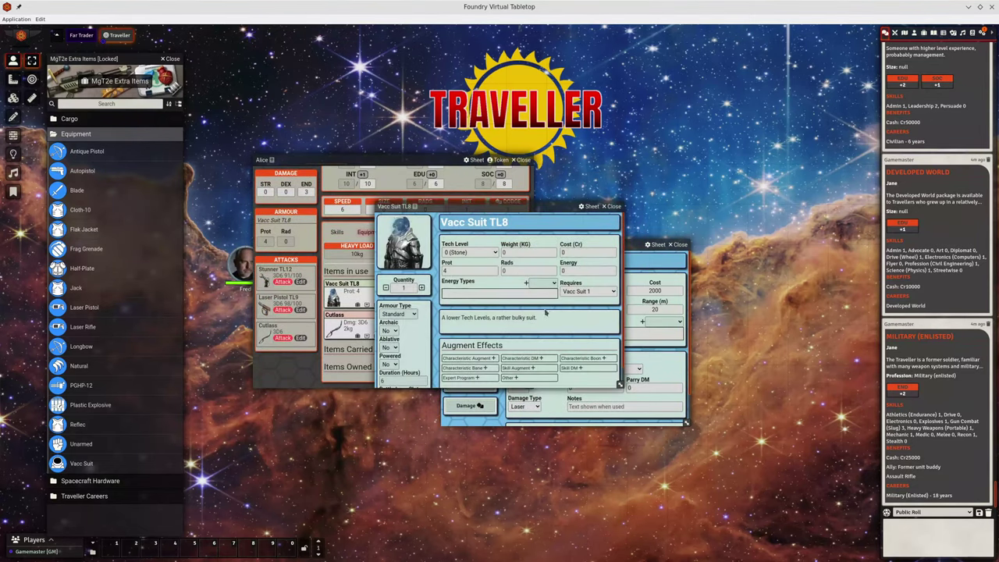
# Add Laser and Fire to the Vacc Suit TL8's energy types and close the suit's window
pyautogui.click(546, 284)
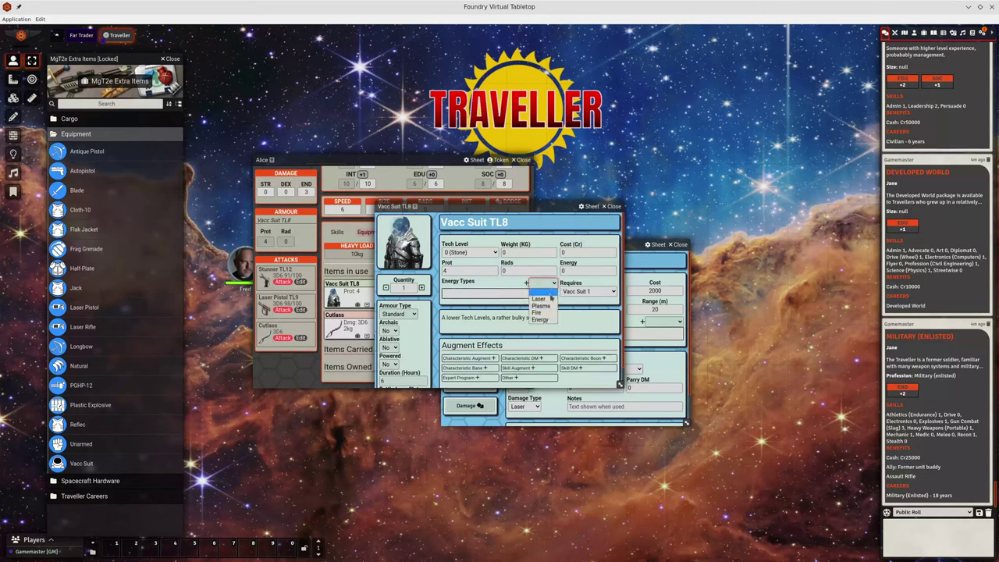
pyautogui.click(550, 300)
pyautogui.click(555, 286)
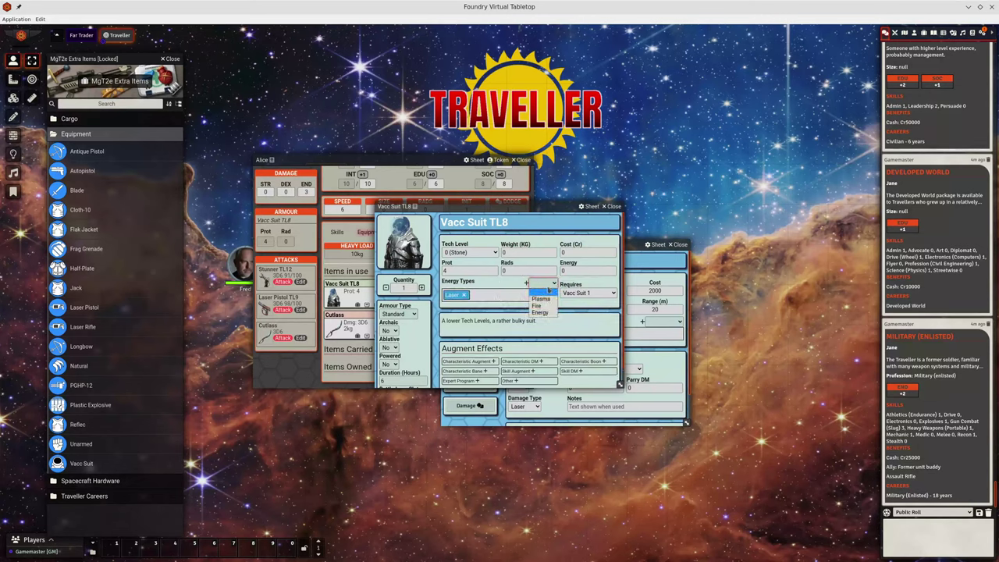
pyautogui.click(533, 306)
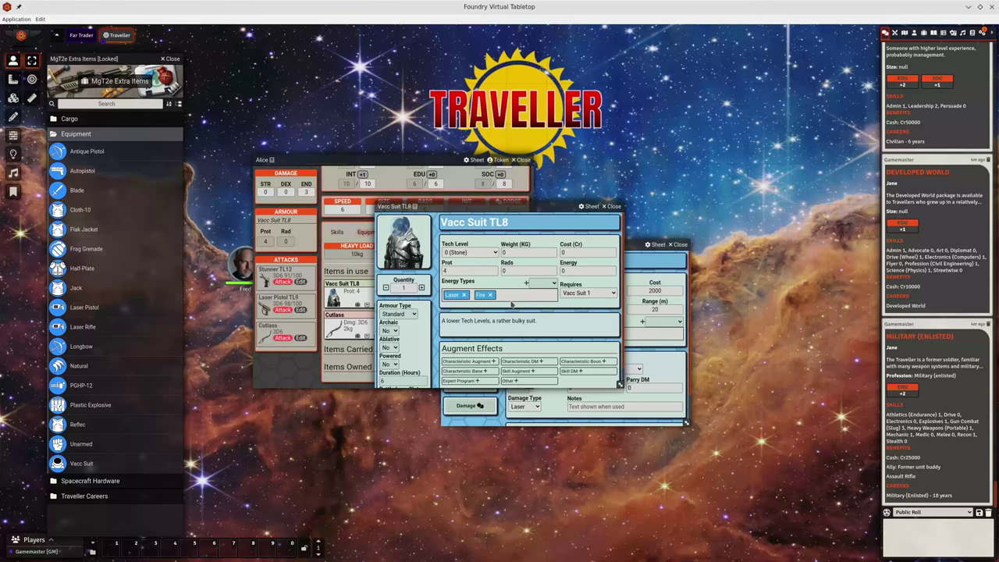
pyautogui.click(583, 270)
pyautogui.click(613, 206)
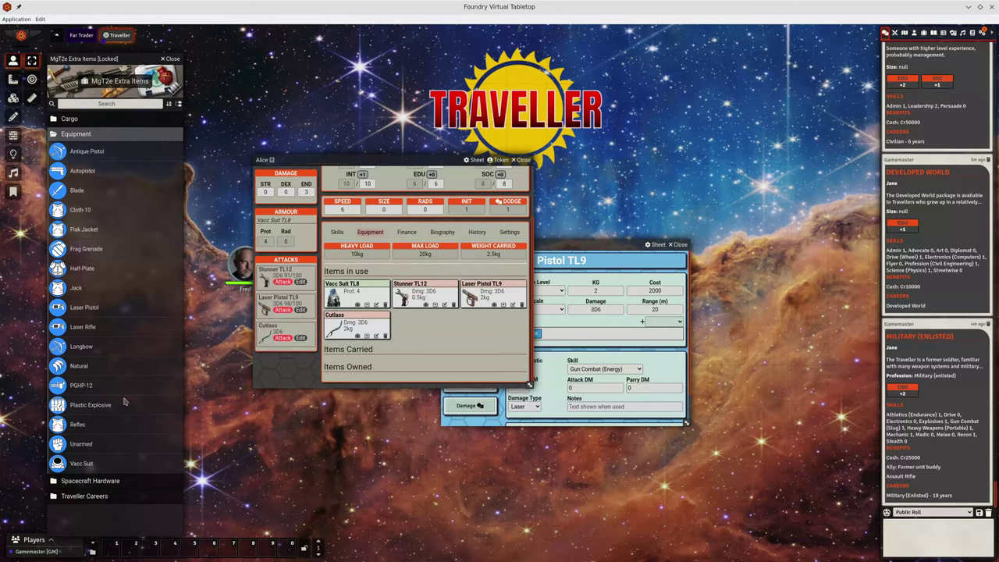
# Examine the compendium's Reflec armour and the trade modifiers of its Advanced Electronics cargo item
pyautogui.click(78, 425)
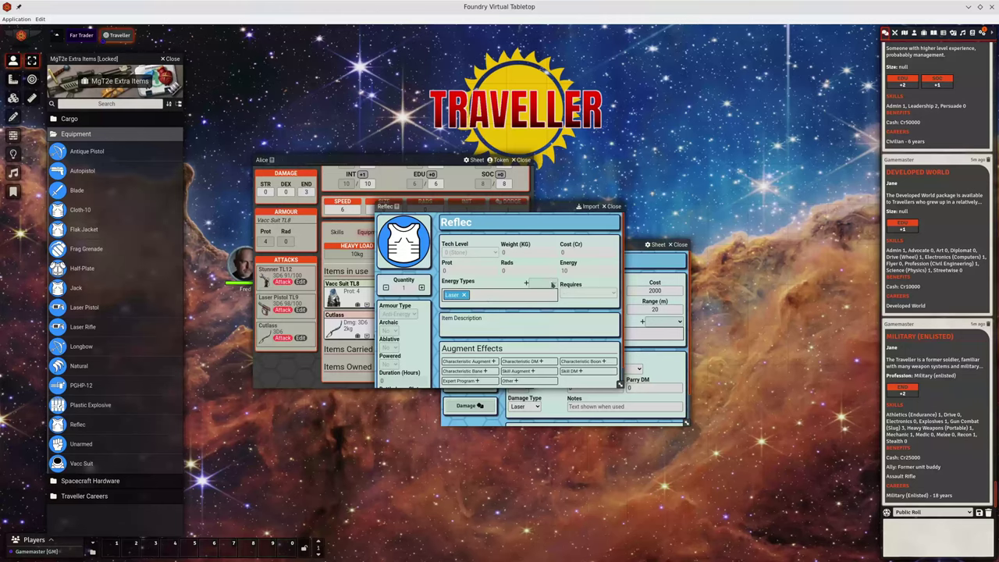
pyautogui.click(613, 206)
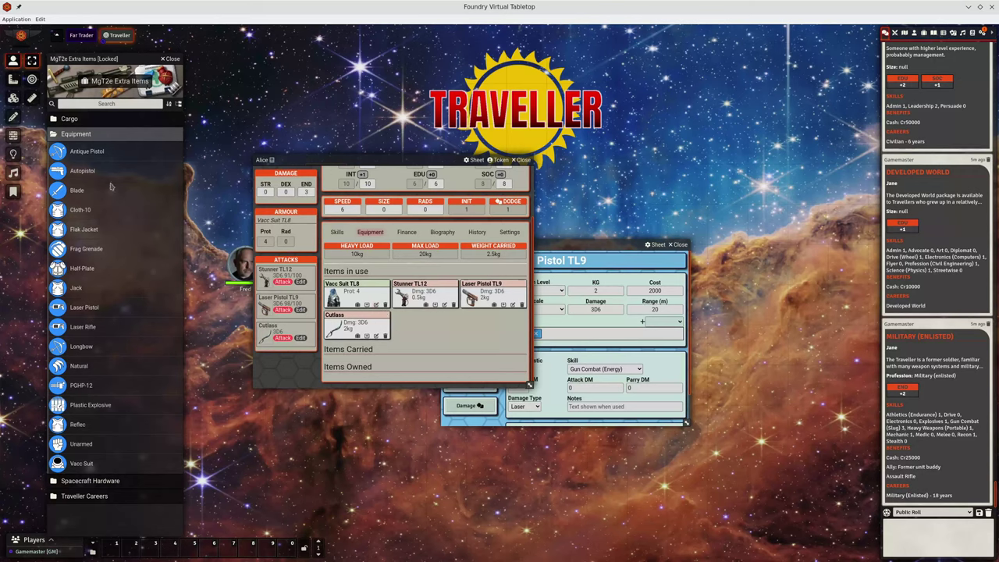
pyautogui.click(69, 119)
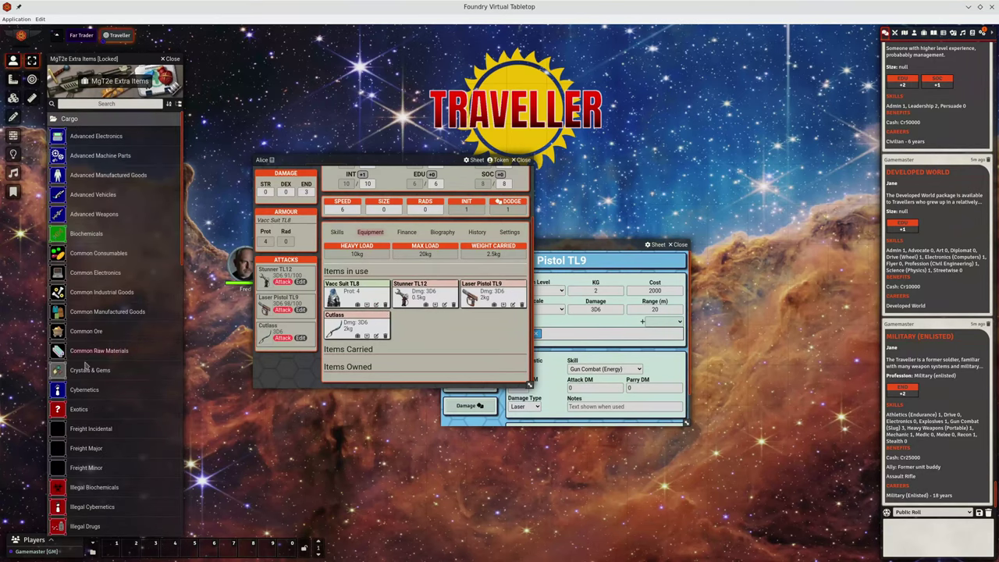
pyautogui.click(103, 137)
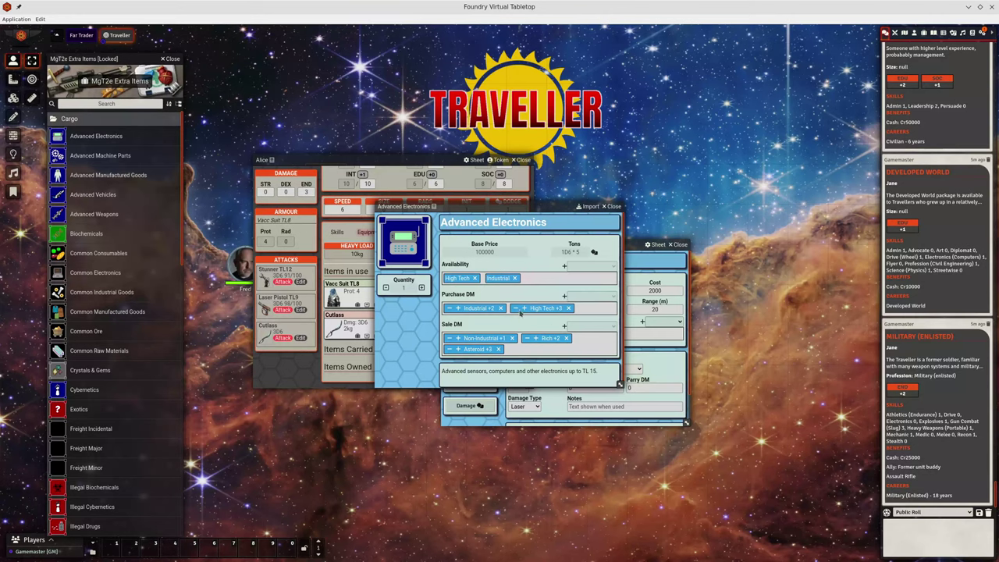
pyautogui.moveTo(518, 207); pyautogui.dragTo(494, 211)
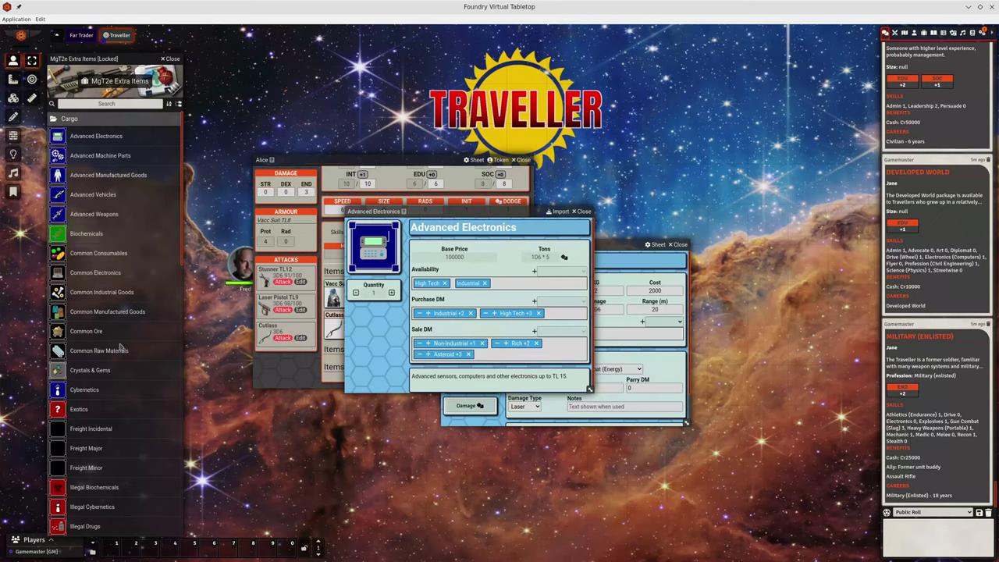
# Look through the compendium's Cargo items, then close the Advanced Electronics item
pyautogui.scroll(-1, 121, 299)
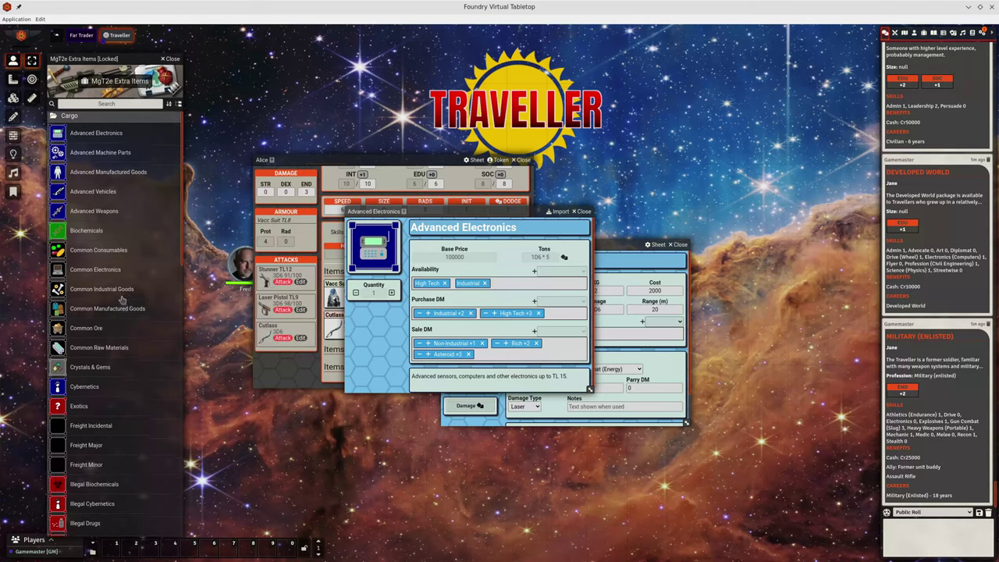
pyautogui.scroll(-5, 123, 299)
pyautogui.scroll(4, 125, 299)
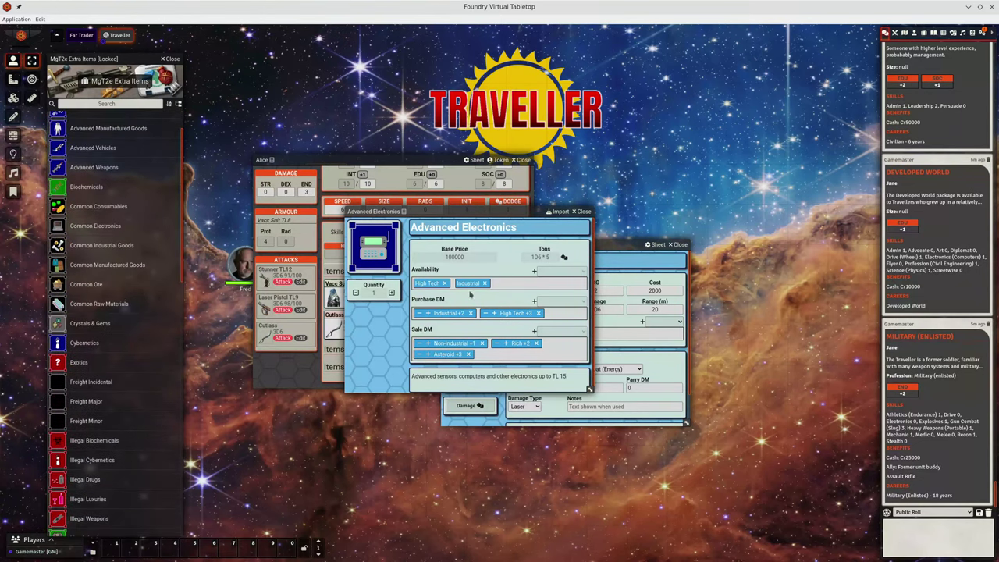
pyautogui.scroll(3, 135, 272)
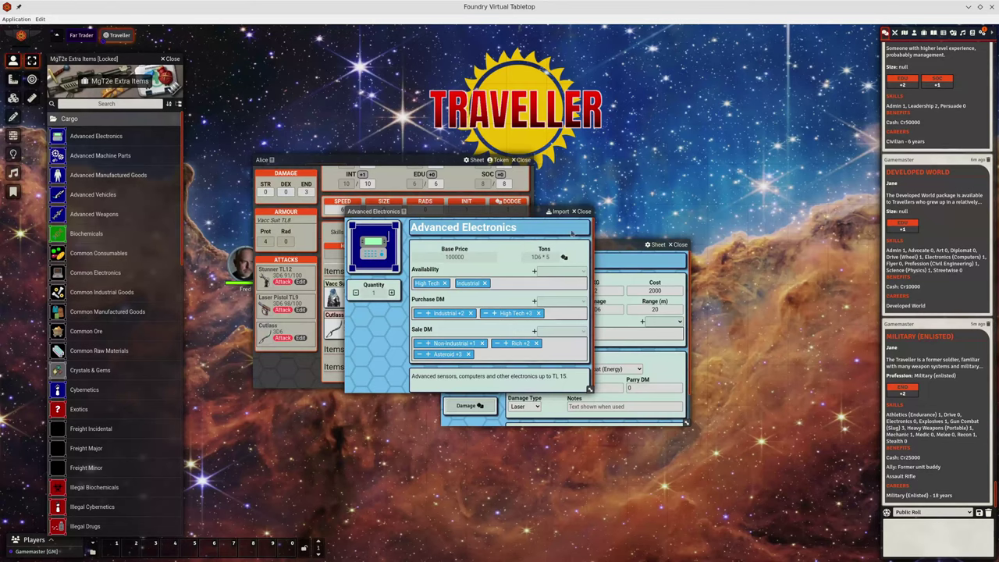
pyautogui.click(583, 211)
# Examine the predefined traits available for the Laser Pistol TL9, then close the pistol and the female character's sheet
pyautogui.click(592, 244)
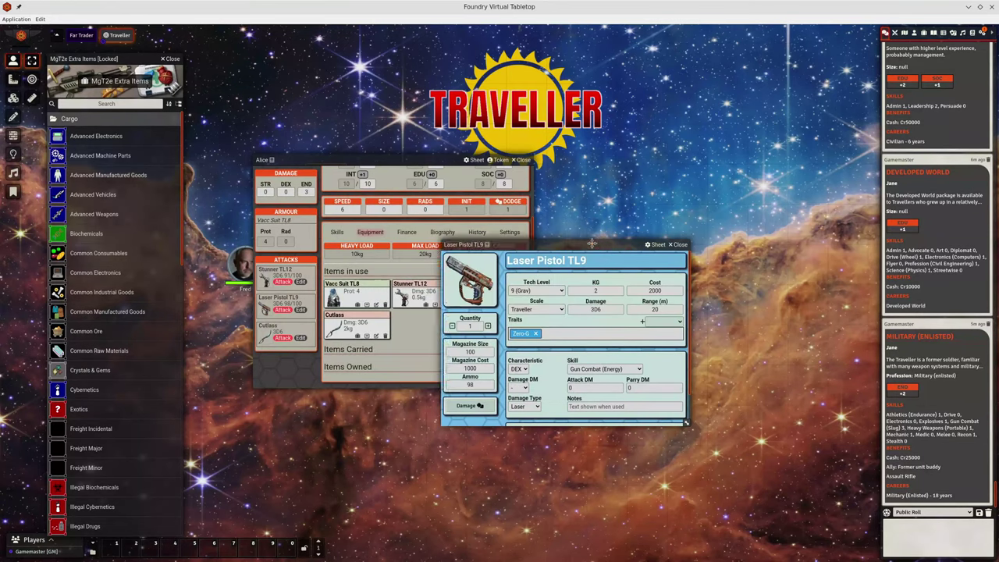
pyautogui.moveTo(592, 243); pyautogui.dragTo(600, 236)
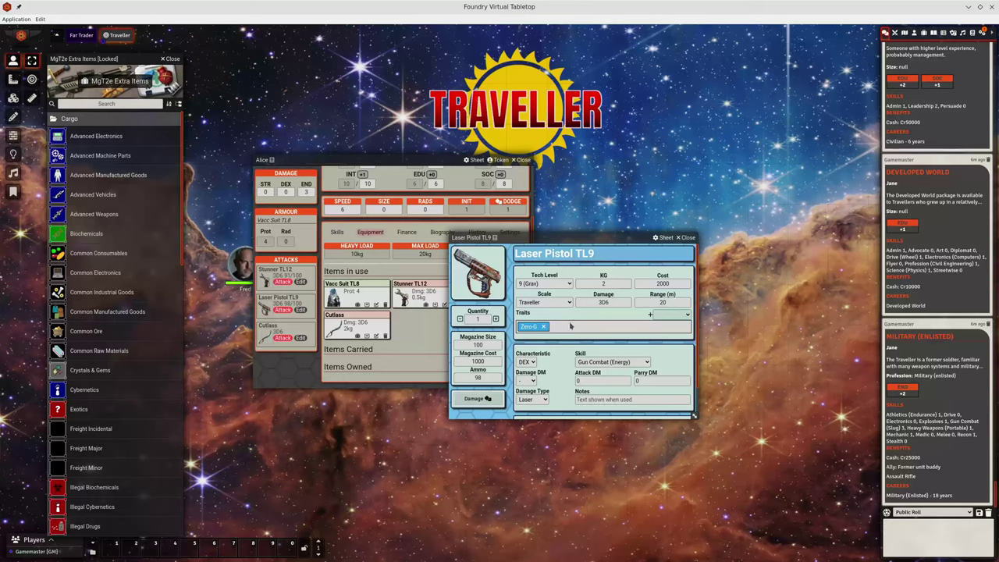
pyautogui.click(678, 319)
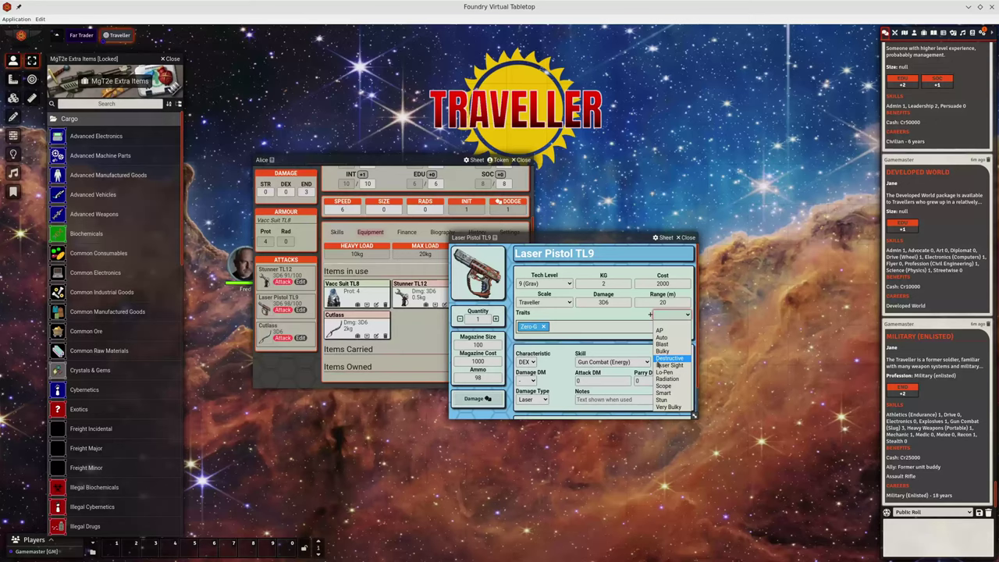
pyautogui.click(624, 322)
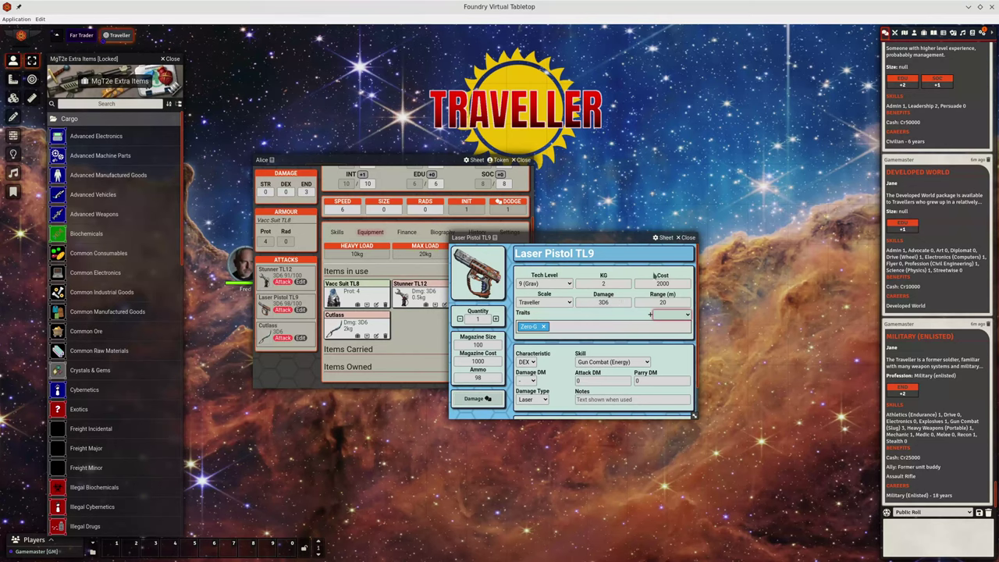
pyautogui.click(675, 316)
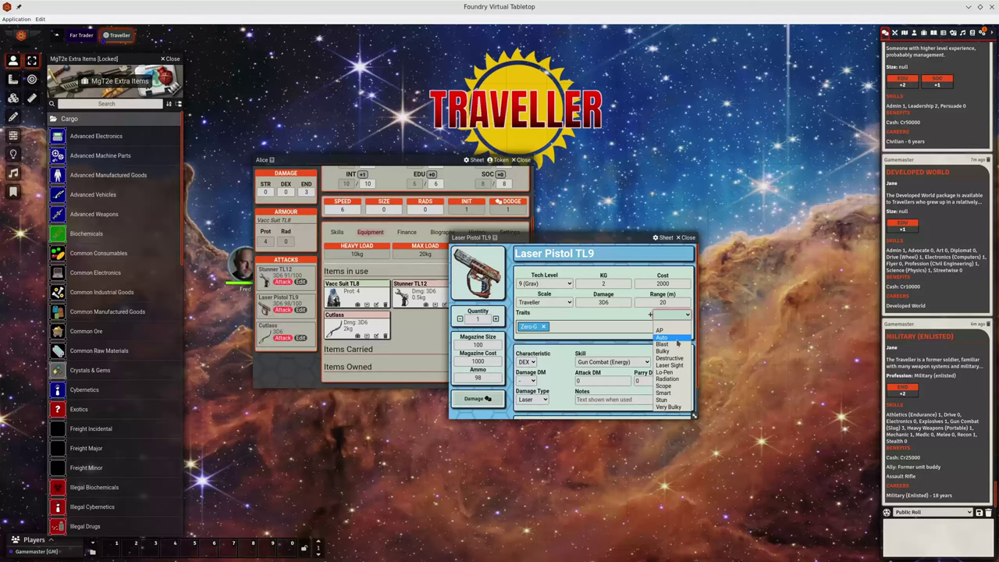
pyautogui.click(686, 238)
pyautogui.click(519, 160)
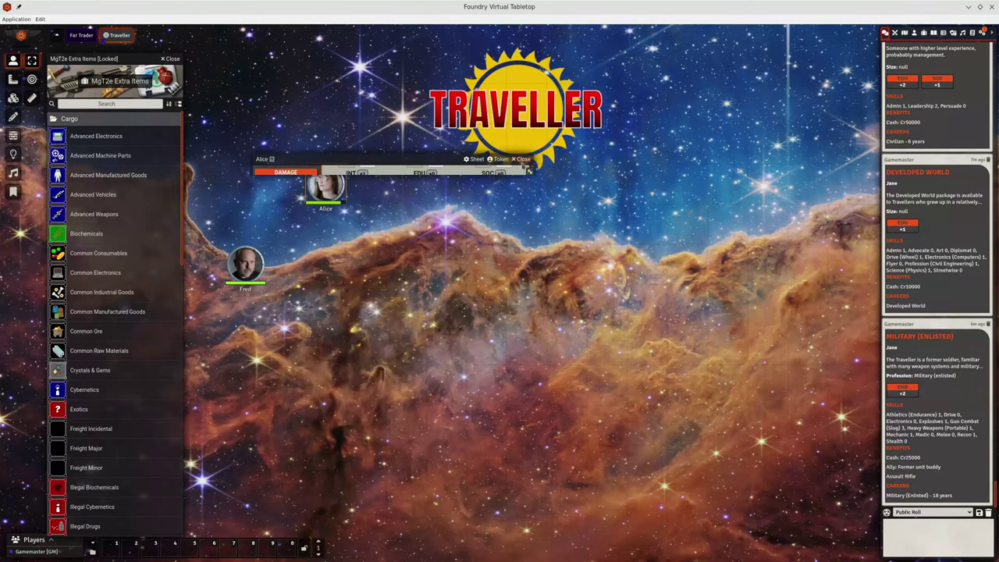
# Open the male character's Super Combat Rifle for editing and place its window beside his character sheet
pyautogui.doubleClick(246, 265)
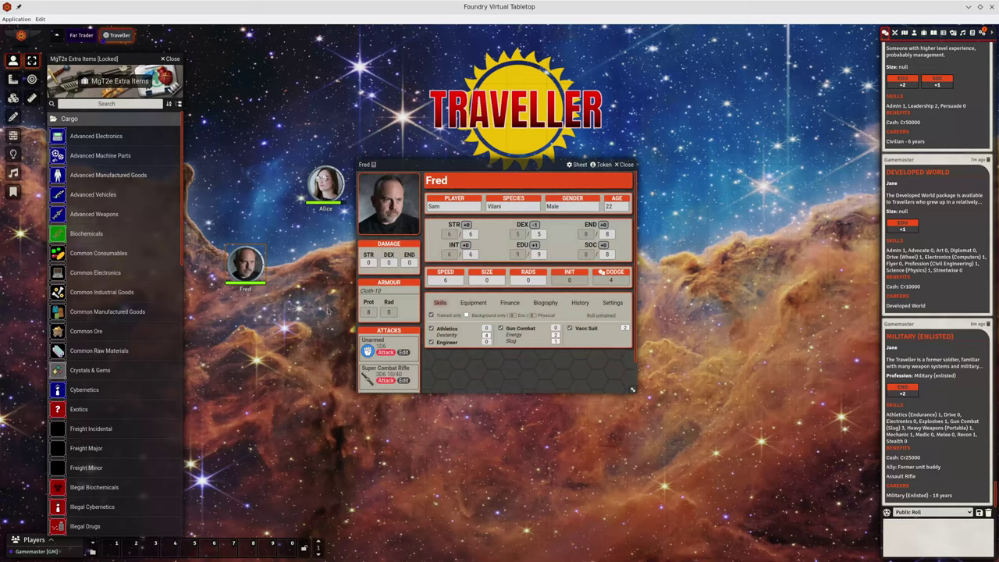
pyautogui.click(403, 380)
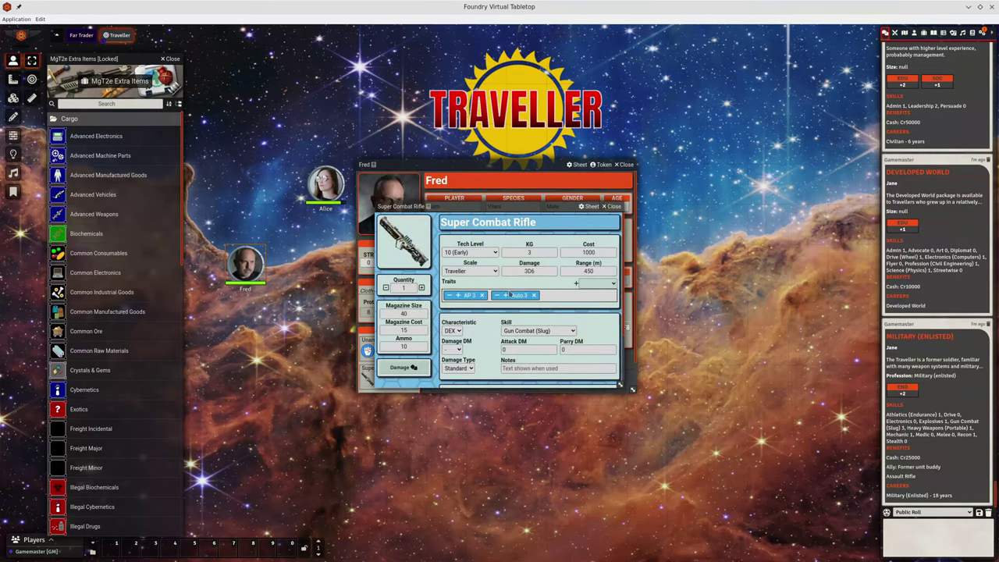
pyautogui.moveTo(468, 206); pyautogui.dragTo(669, 236)
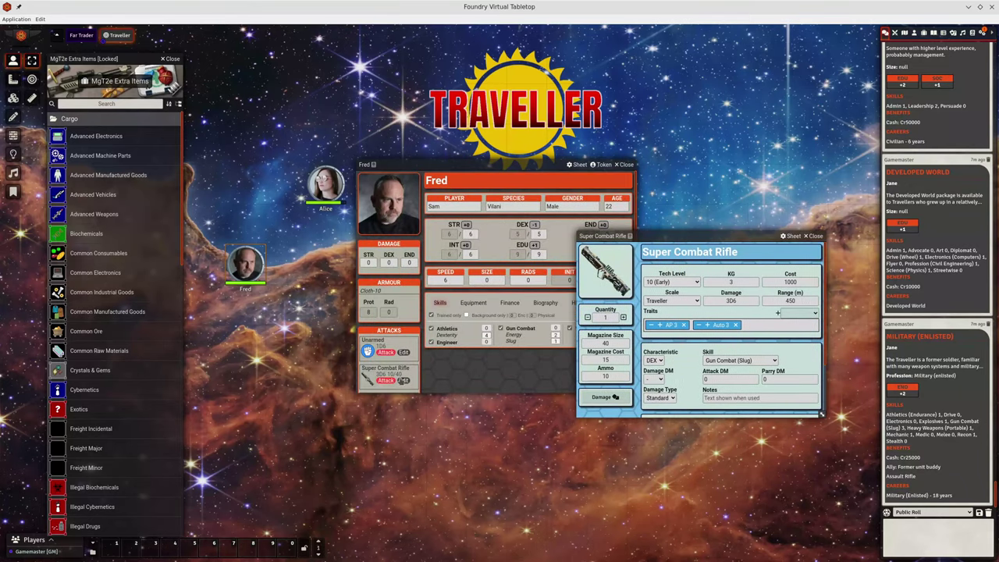
# Attack with the Super Combat Rifle using the Burst (+3) auto fire mode, then close the rifle and character sheet
pyautogui.click(386, 380)
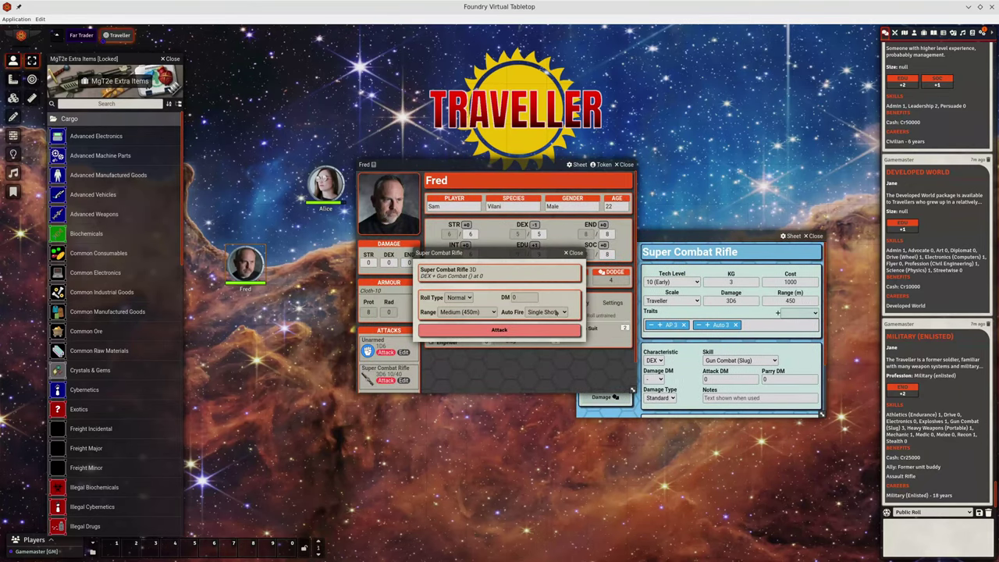
pyautogui.click(549, 313)
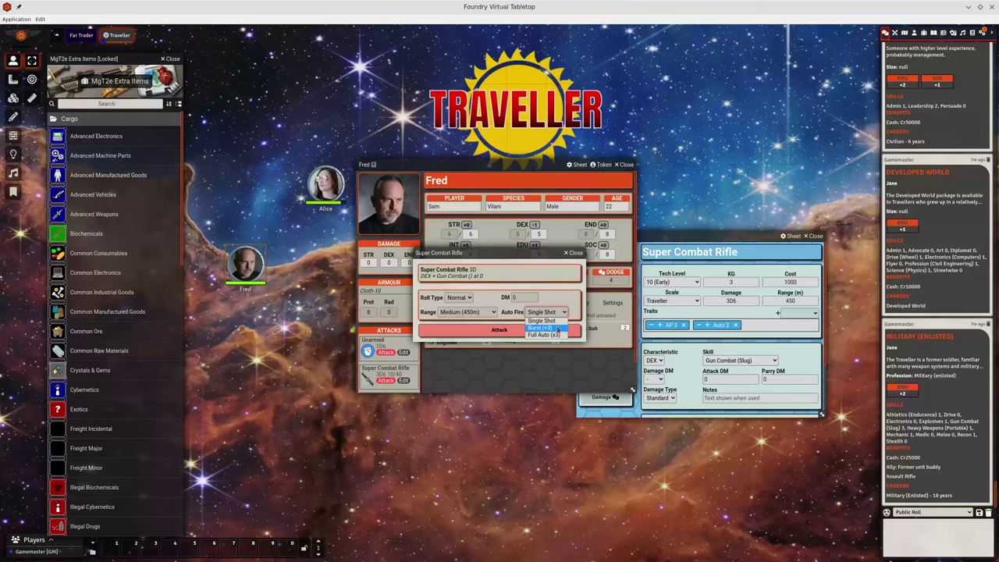
pyautogui.click(544, 327)
pyautogui.click(496, 331)
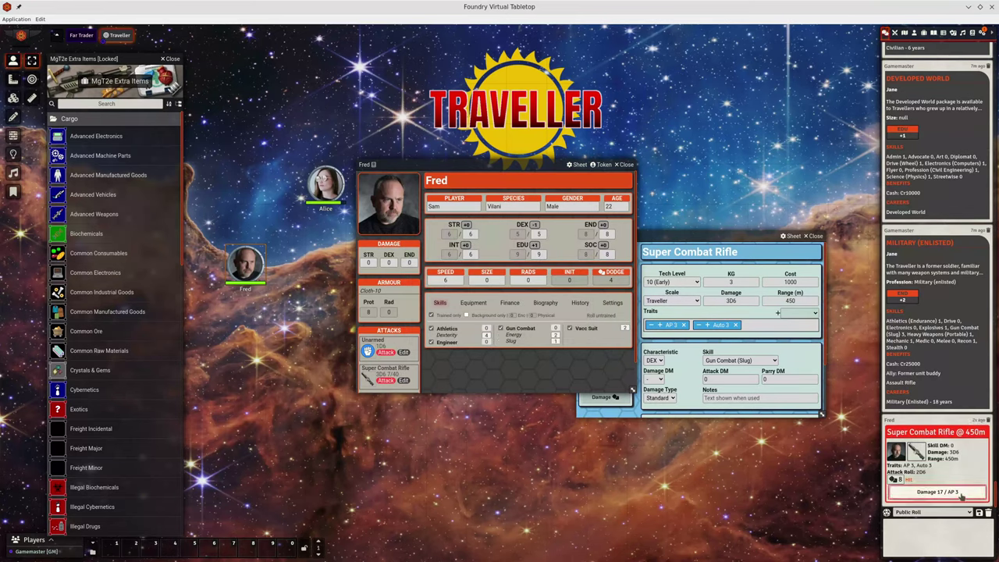
pyautogui.click(929, 492)
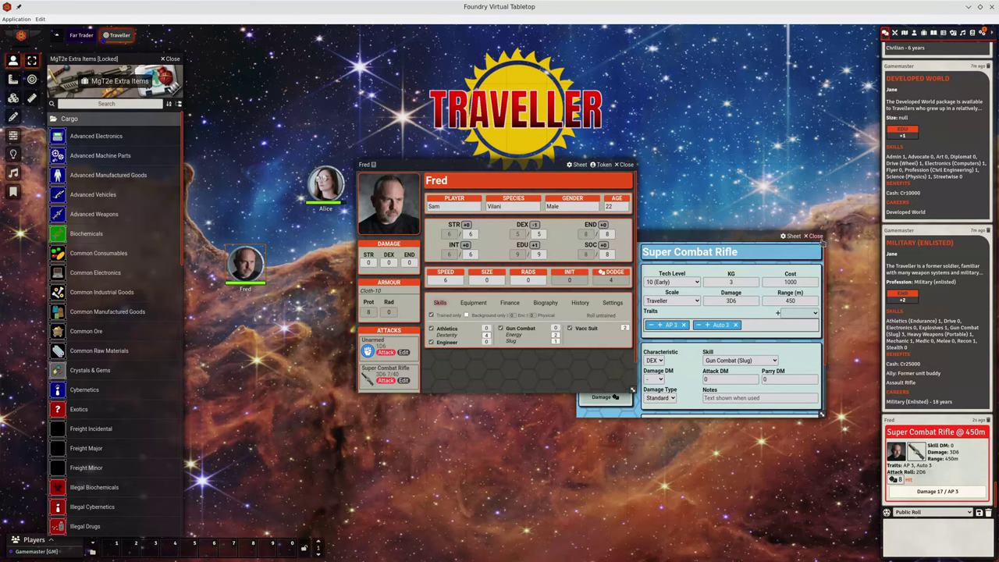
pyautogui.click(819, 240)
pyautogui.click(814, 236)
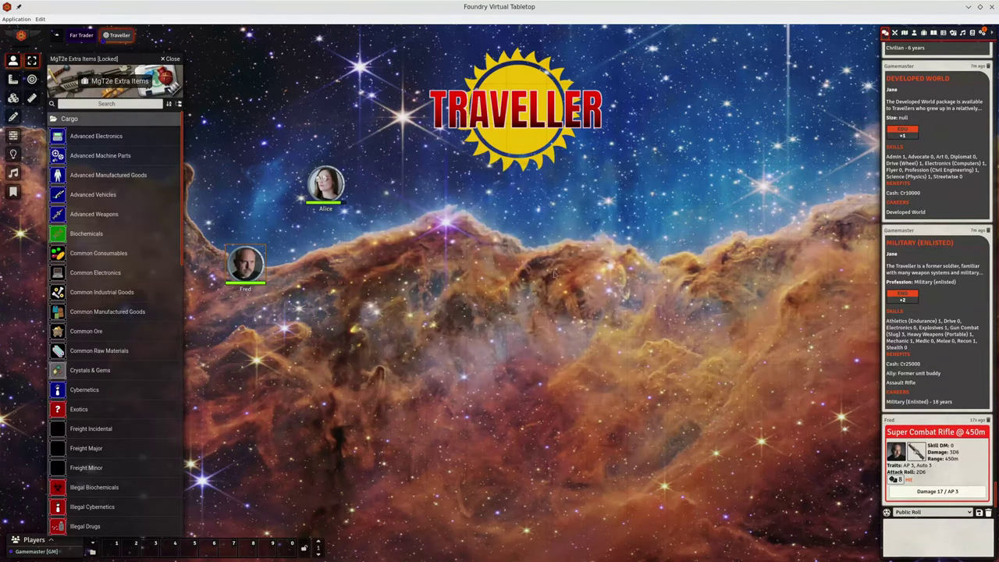
pyautogui.click(628, 164)
# Create a new Spacecraft actor named Ship
pyautogui.click(915, 34)
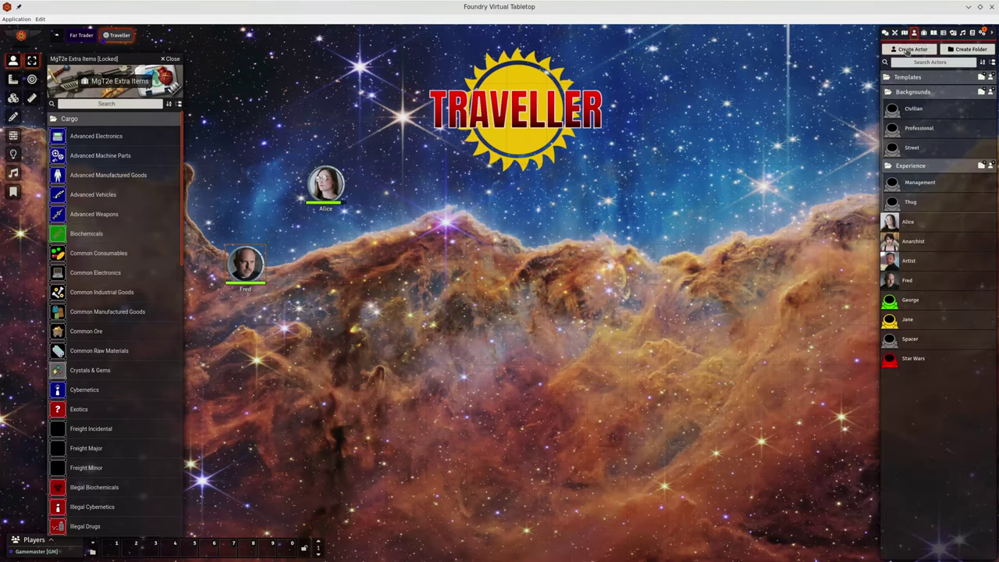
pyautogui.click(908, 50)
pyautogui.click(835, 78)
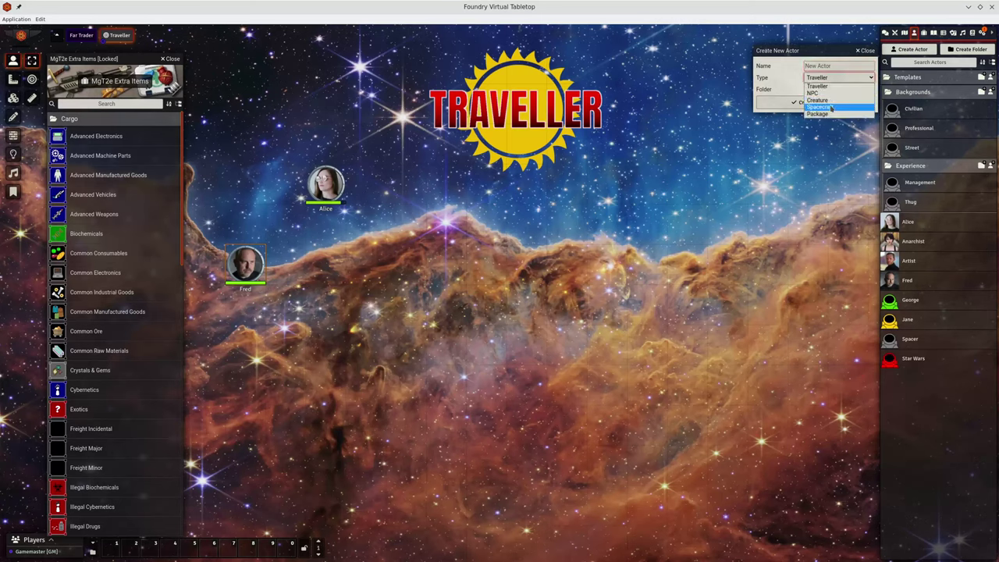
pyautogui.click(831, 109)
pyautogui.click(821, 66)
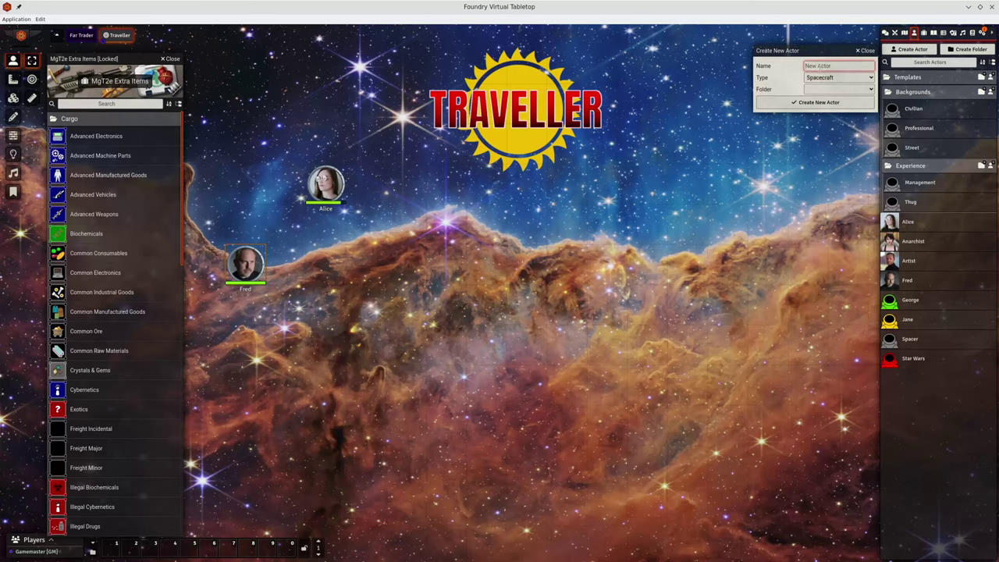
pyautogui.write('Ship')
pyautogui.press('Return')
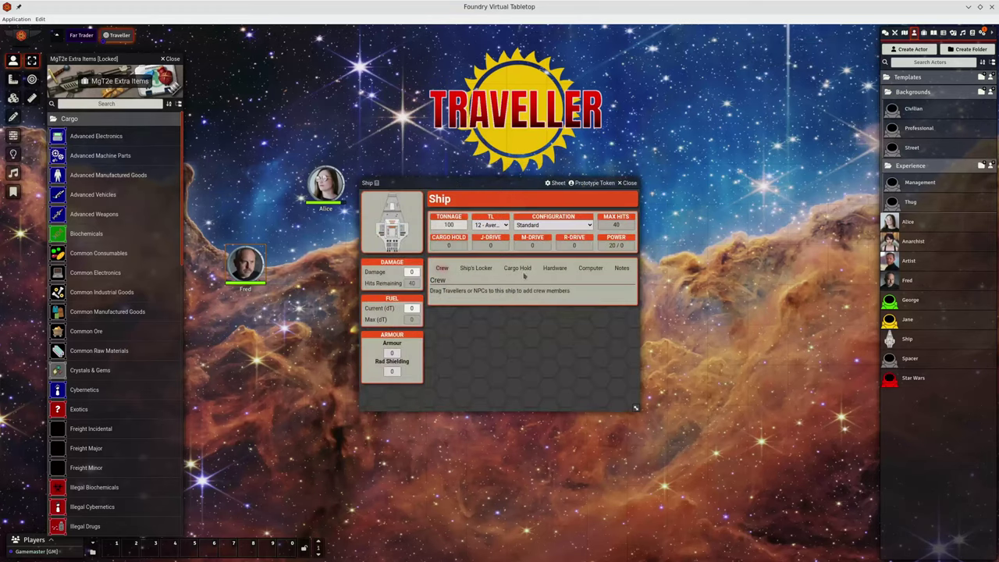
# Set the ship computer's tech level to 11 - Early and toggle its Core option on and off again
pyautogui.click(580, 270)
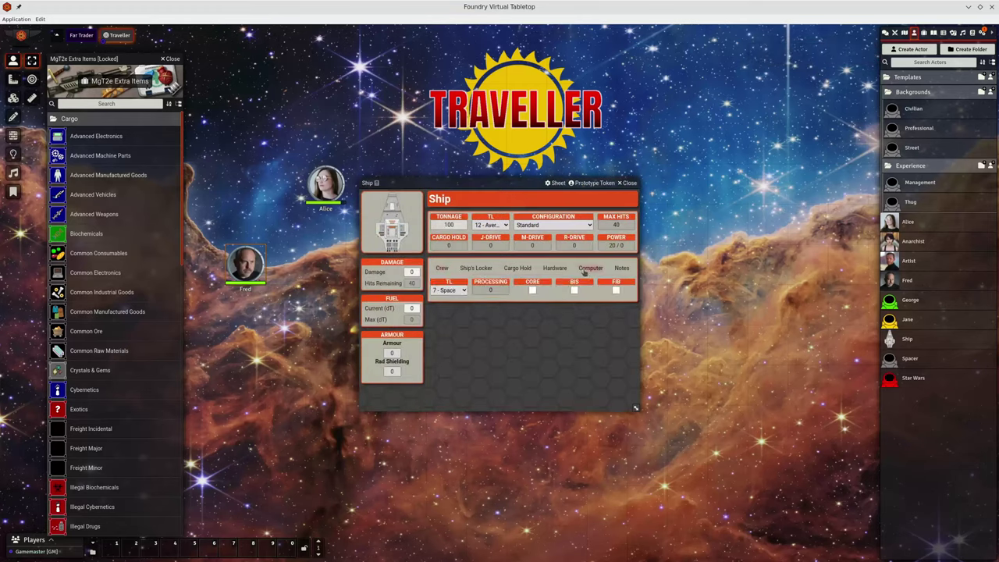
pyautogui.click(464, 291)
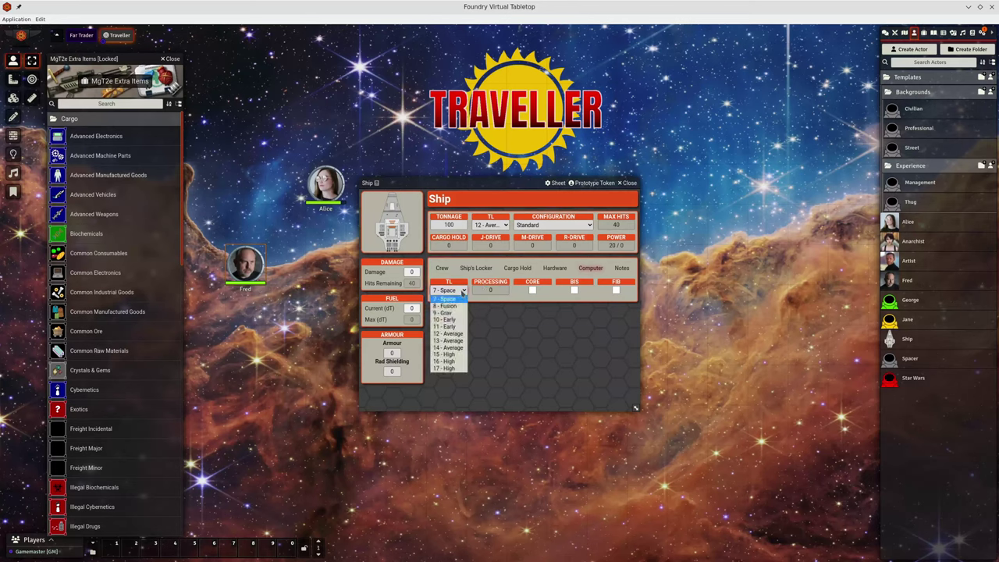
pyautogui.click(452, 326)
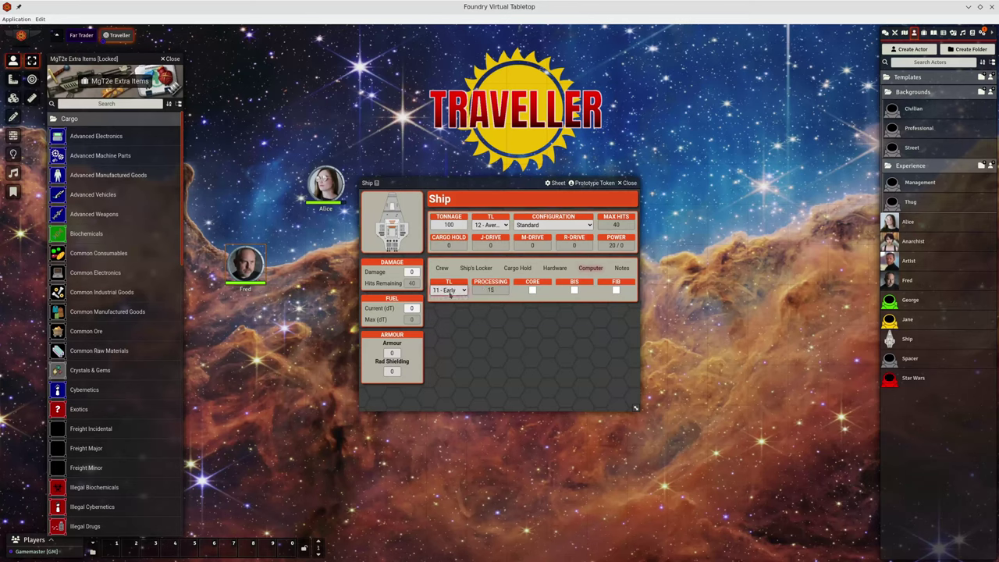
pyautogui.click(532, 290)
pyautogui.click(532, 290)
# Replace the ship's image with lab_ship.webp from the white spacecraft tokens and close the ship's sheet
pyautogui.click(394, 230)
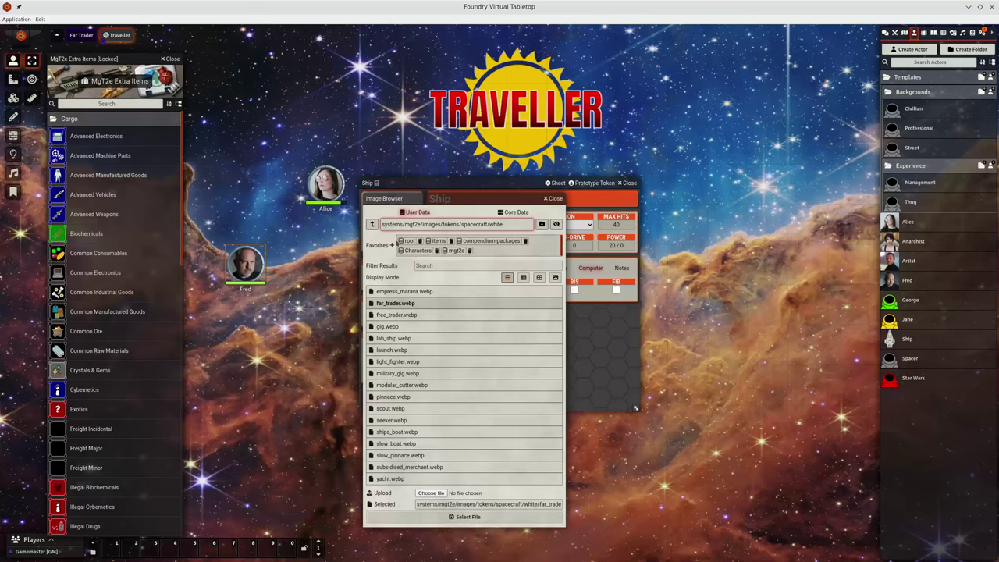
pyautogui.click(523, 278)
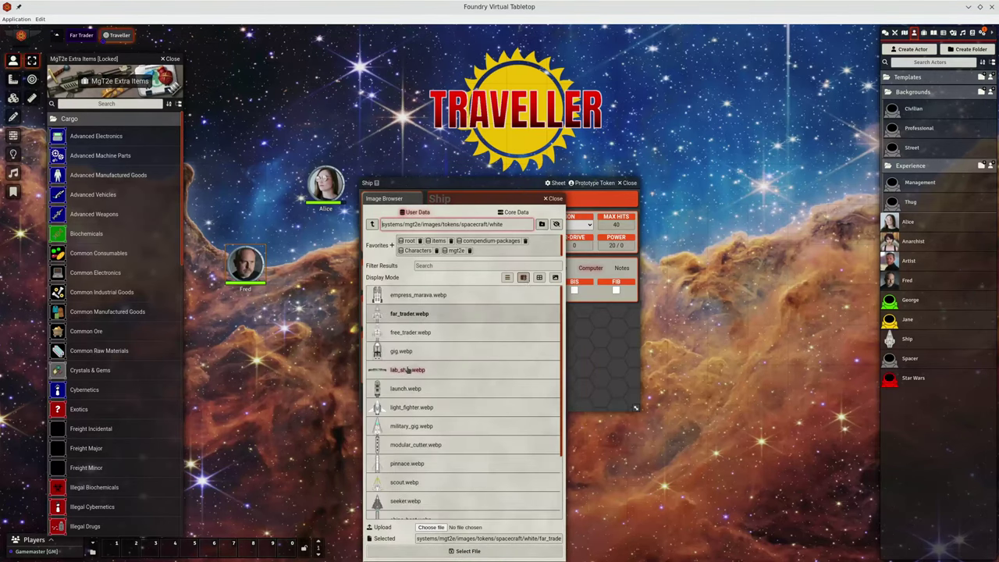
pyautogui.scroll(-1, 407, 370)
pyautogui.scroll(1, 407, 370)
pyautogui.click(406, 370)
pyautogui.click(468, 551)
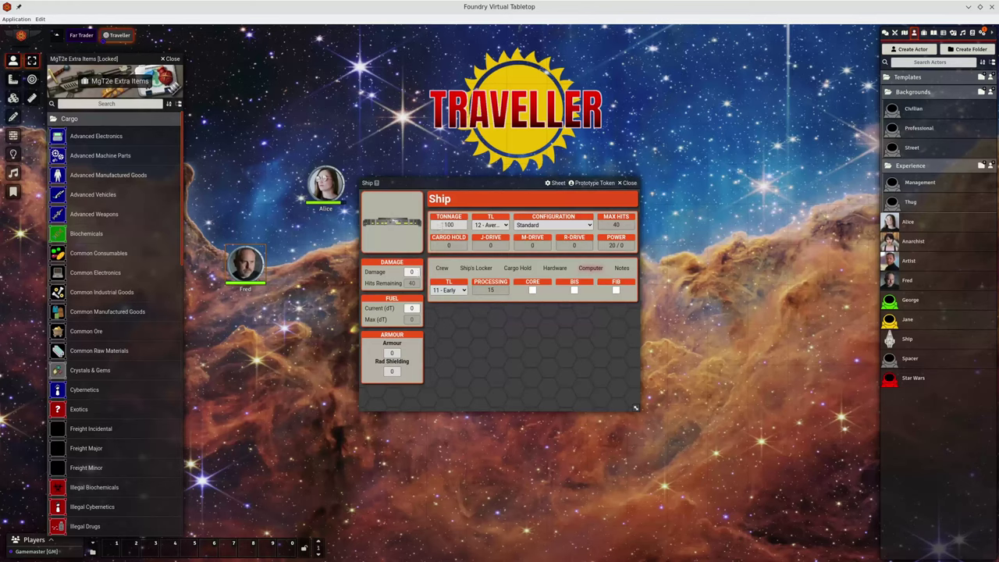
pyautogui.click(629, 184)
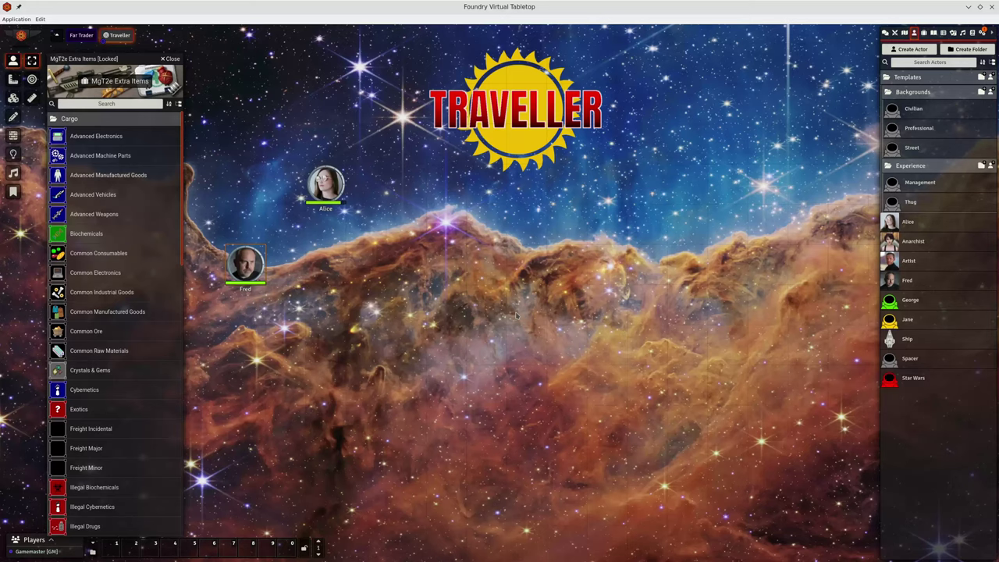